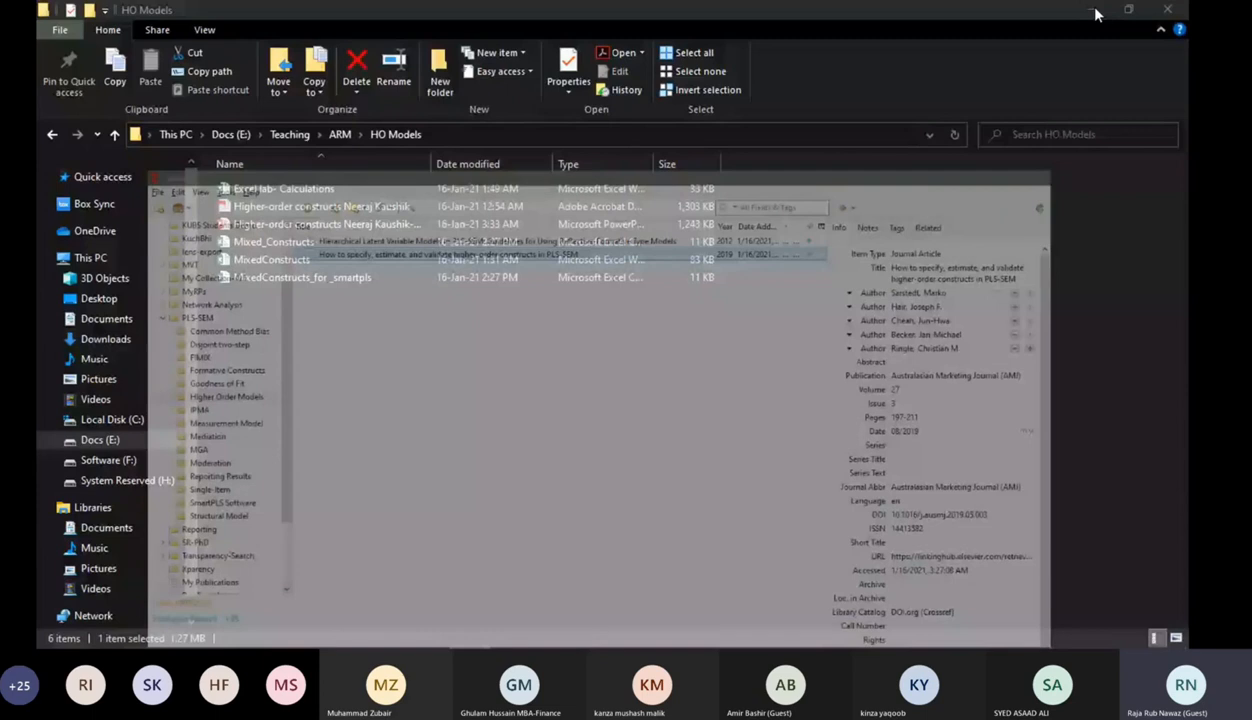
Step: Switch to SmartPLS and close the open models, results report and Mixed_Constructs.txt data view, discarding unsaved changes
click(755, 634)
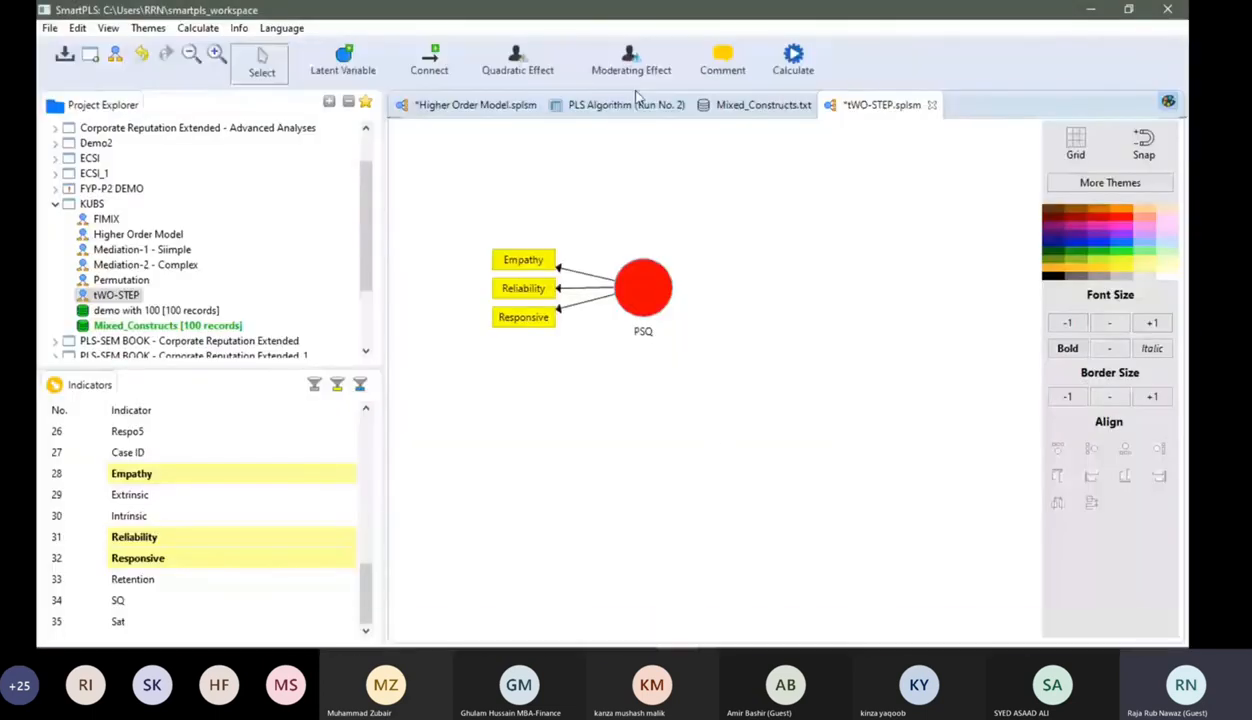
click(527, 106)
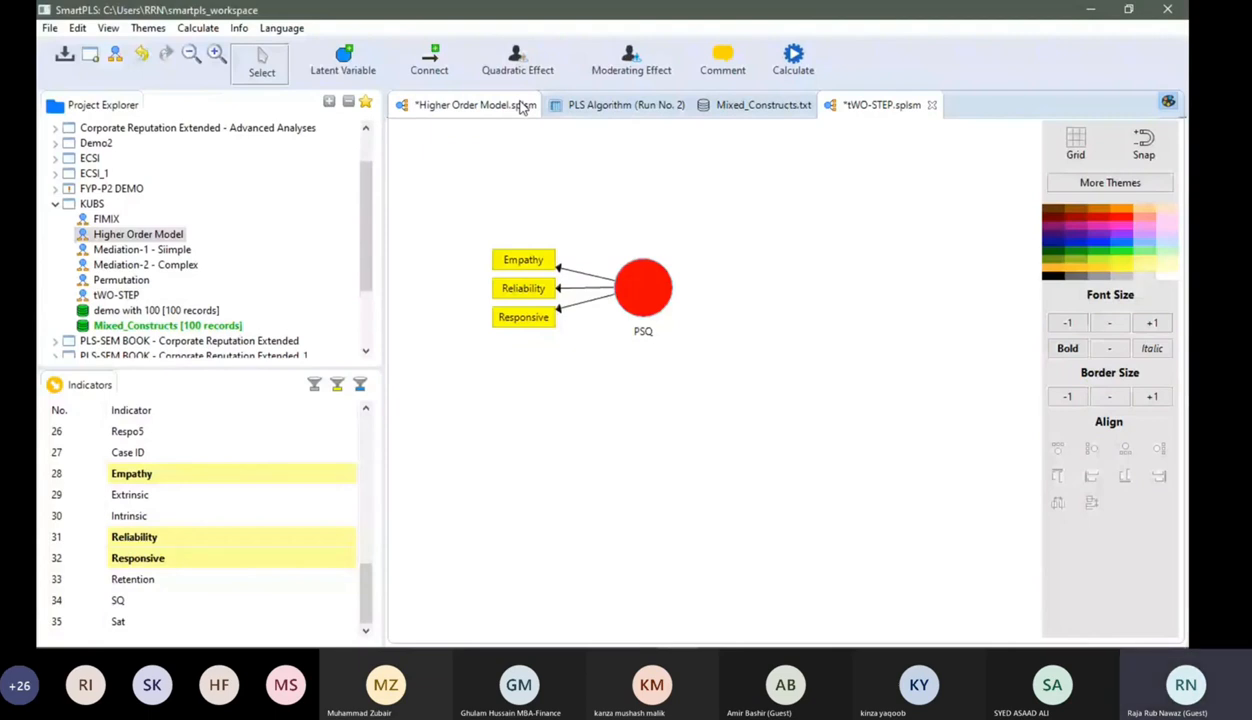
click(548, 105)
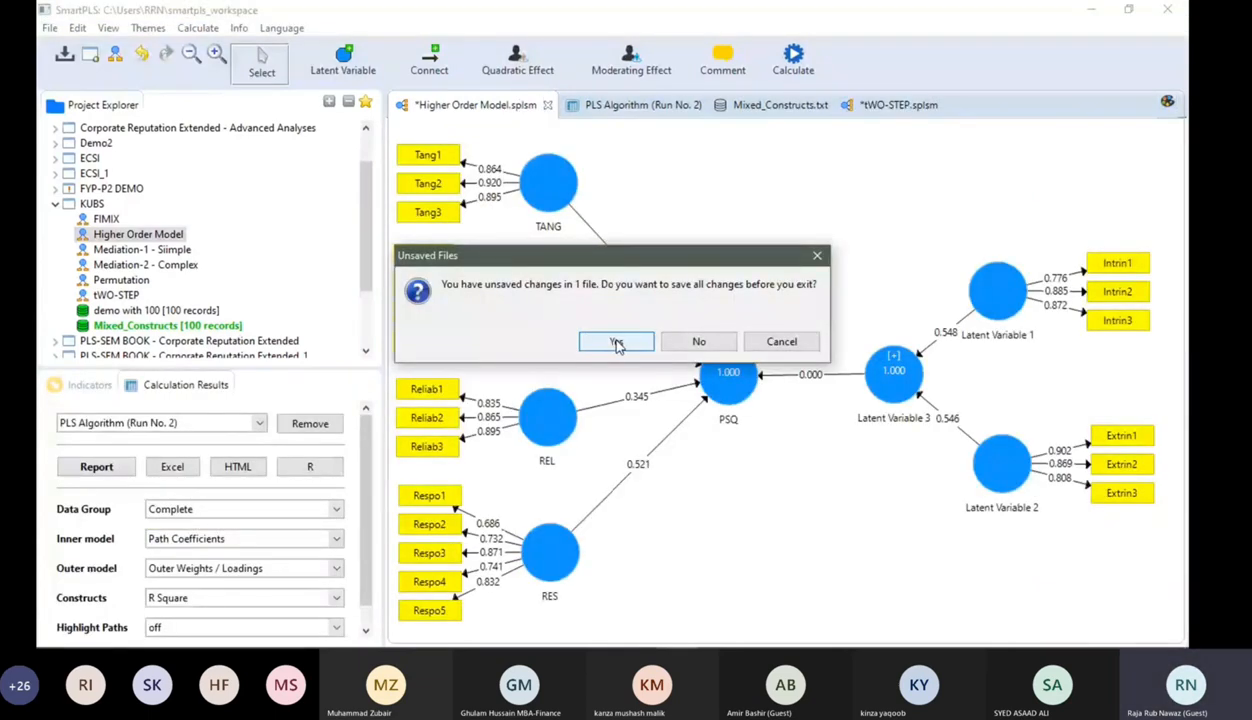
click(673, 345)
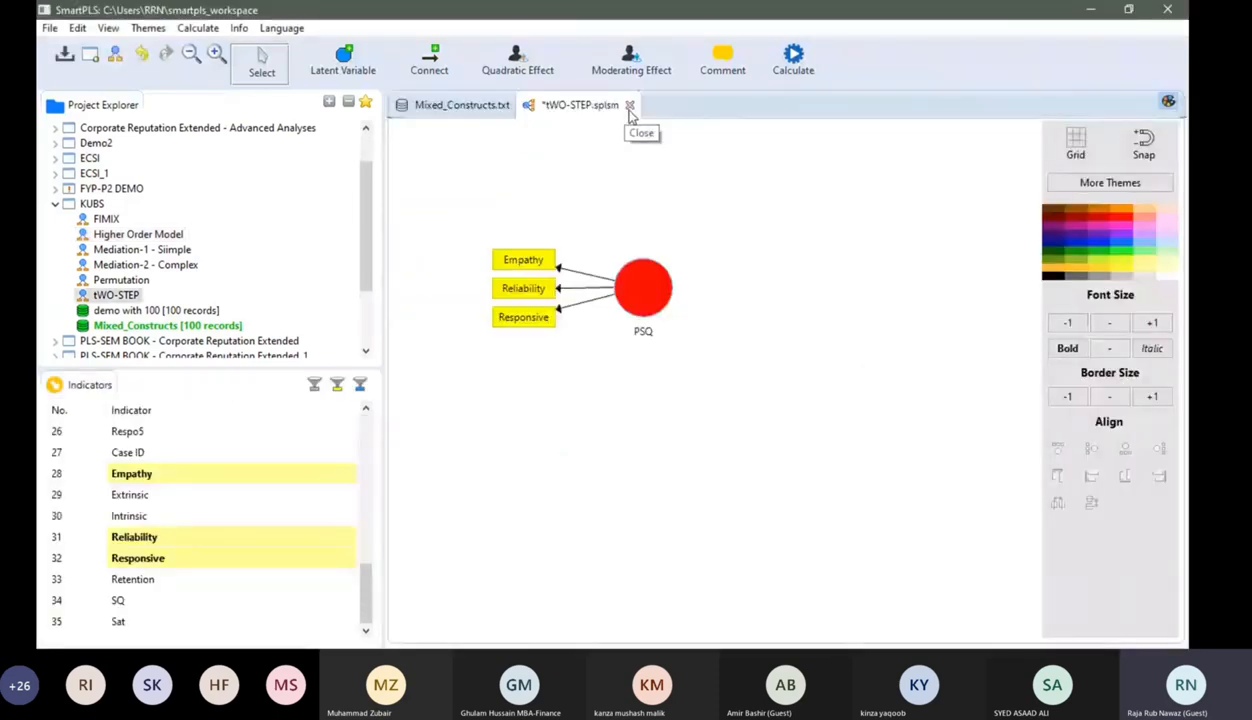
click(630, 106)
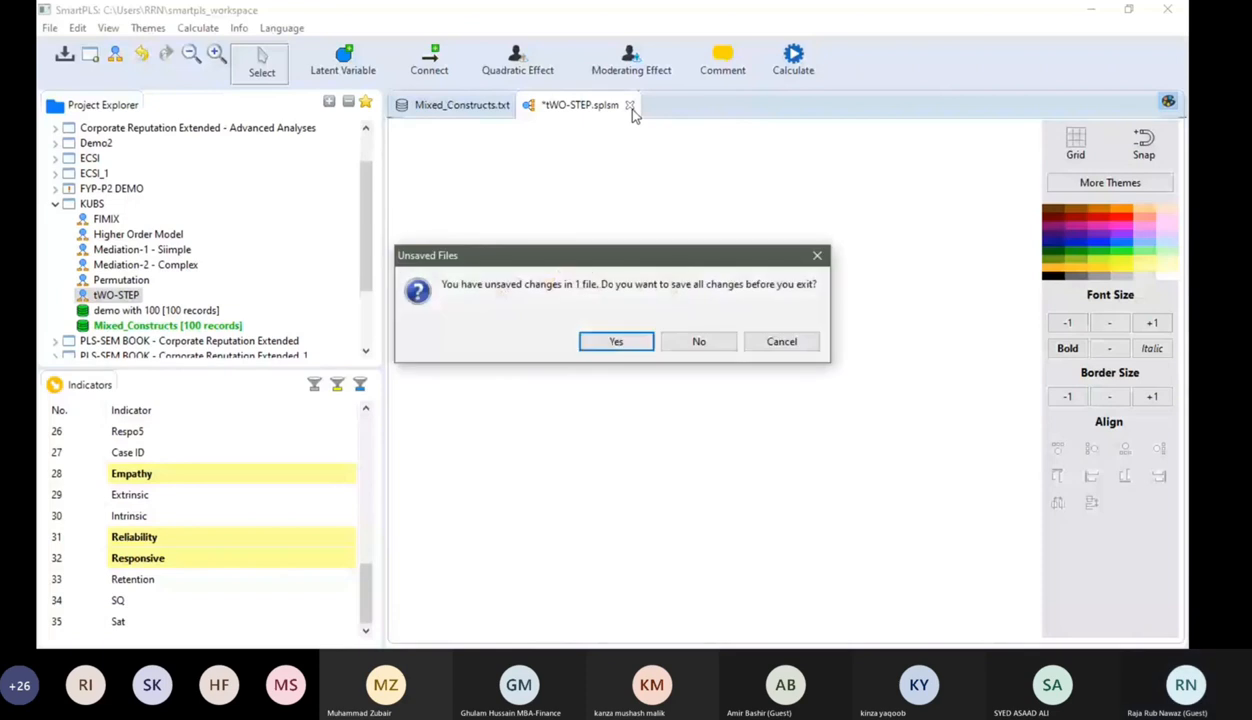
click(696, 340)
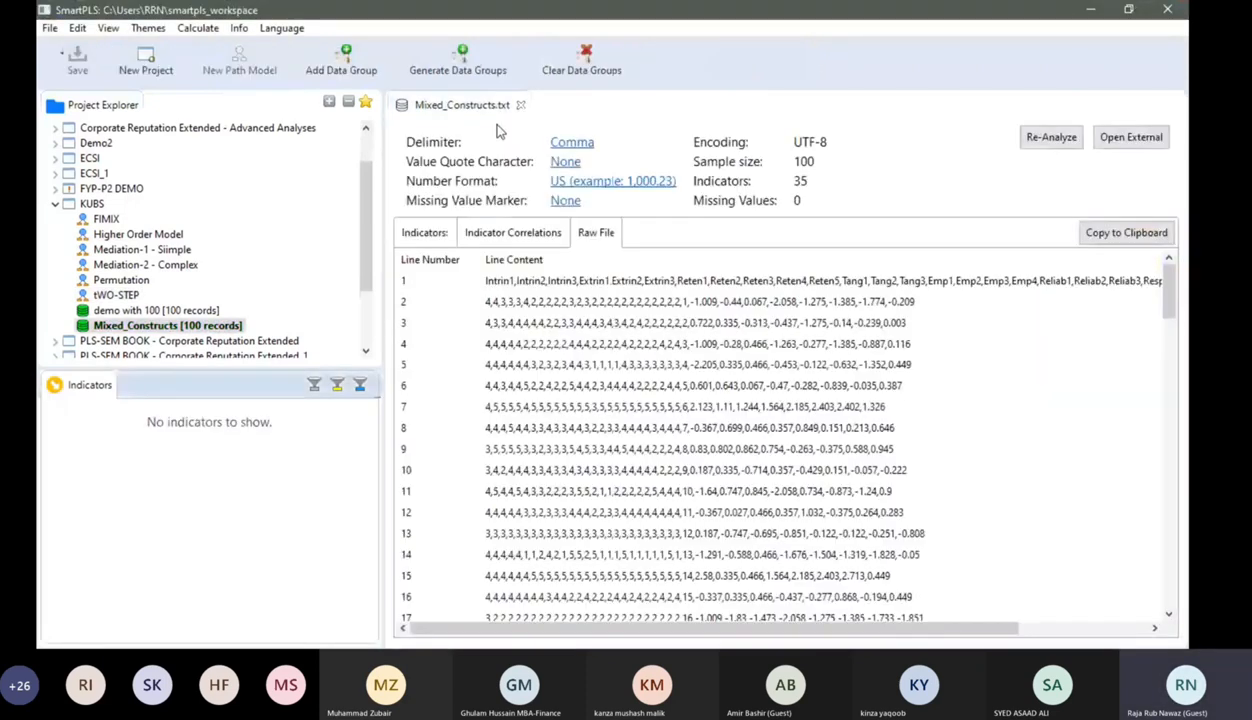
click(520, 106)
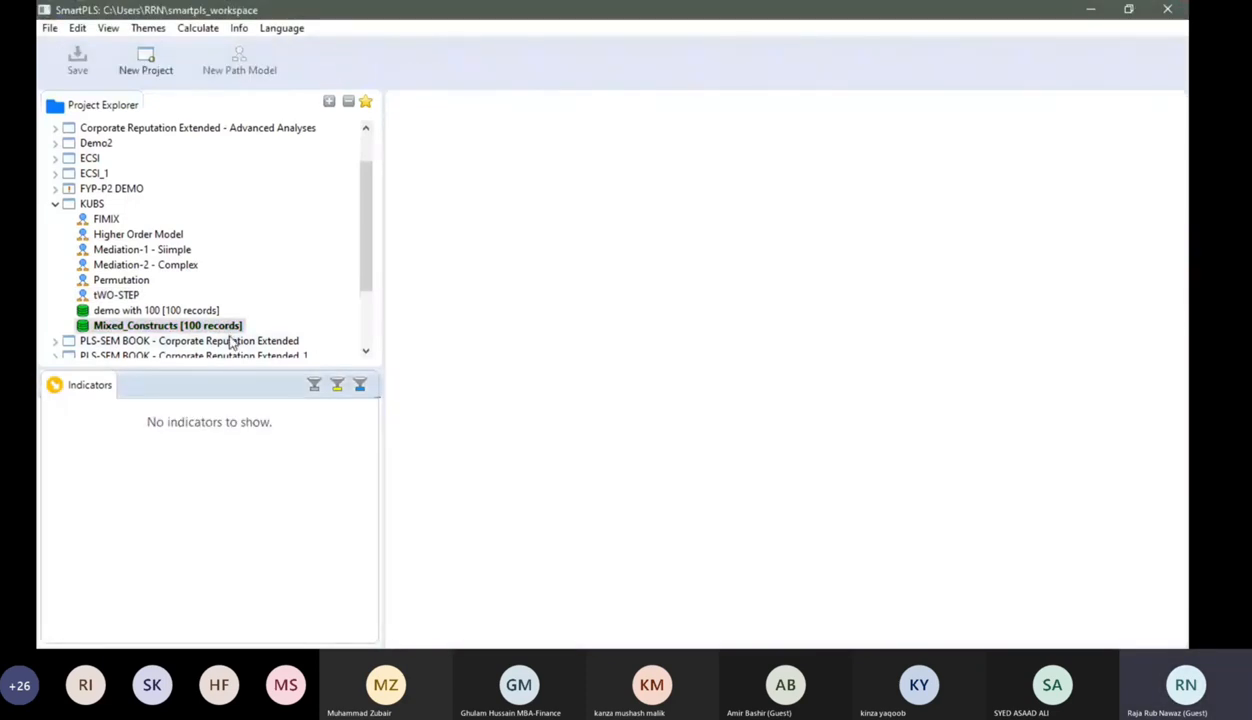
Step: Open the Mediation-1 - Siimple model with "demo with 100" as the active data file, and hide the theme options
click(133, 255)
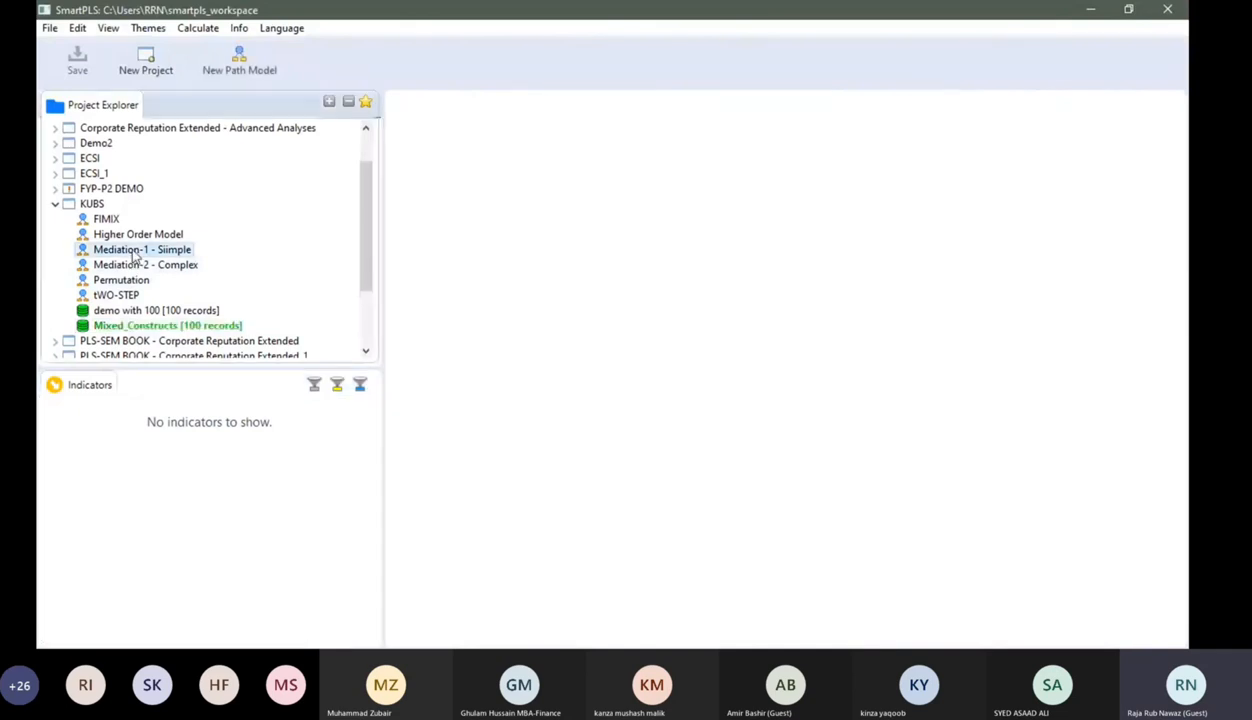
double_click(133, 255)
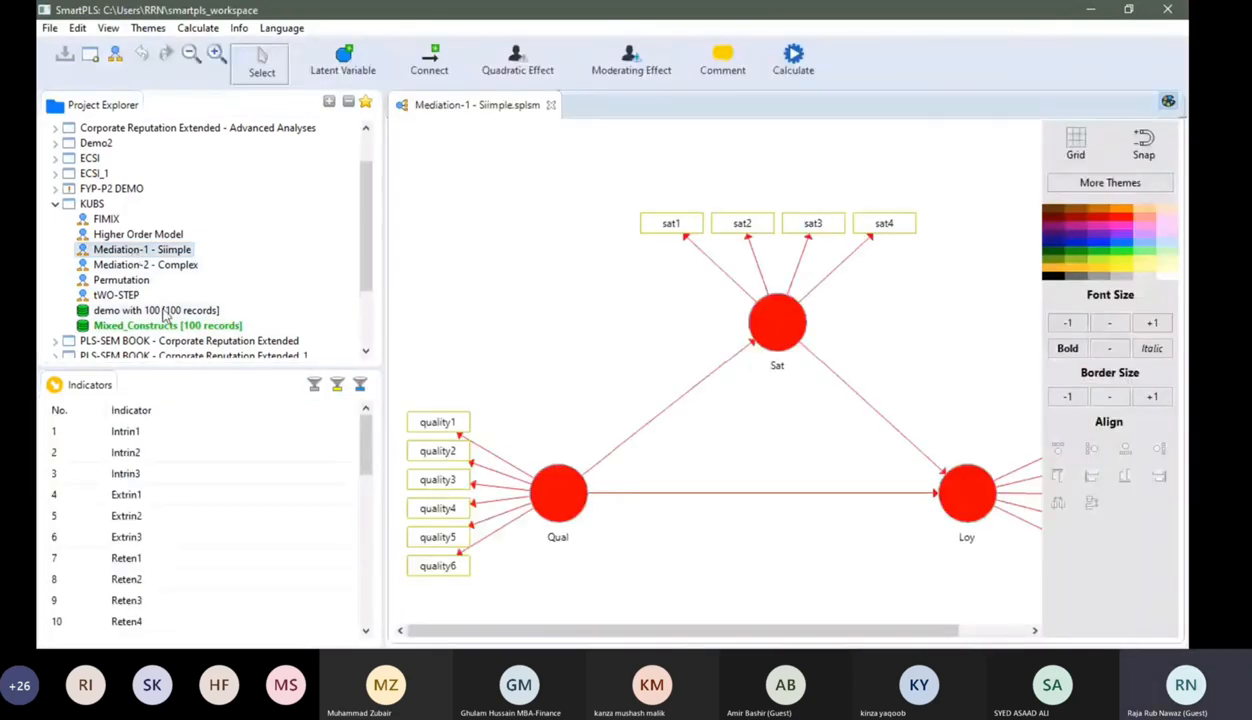
click(165, 312)
right_click(165, 315)
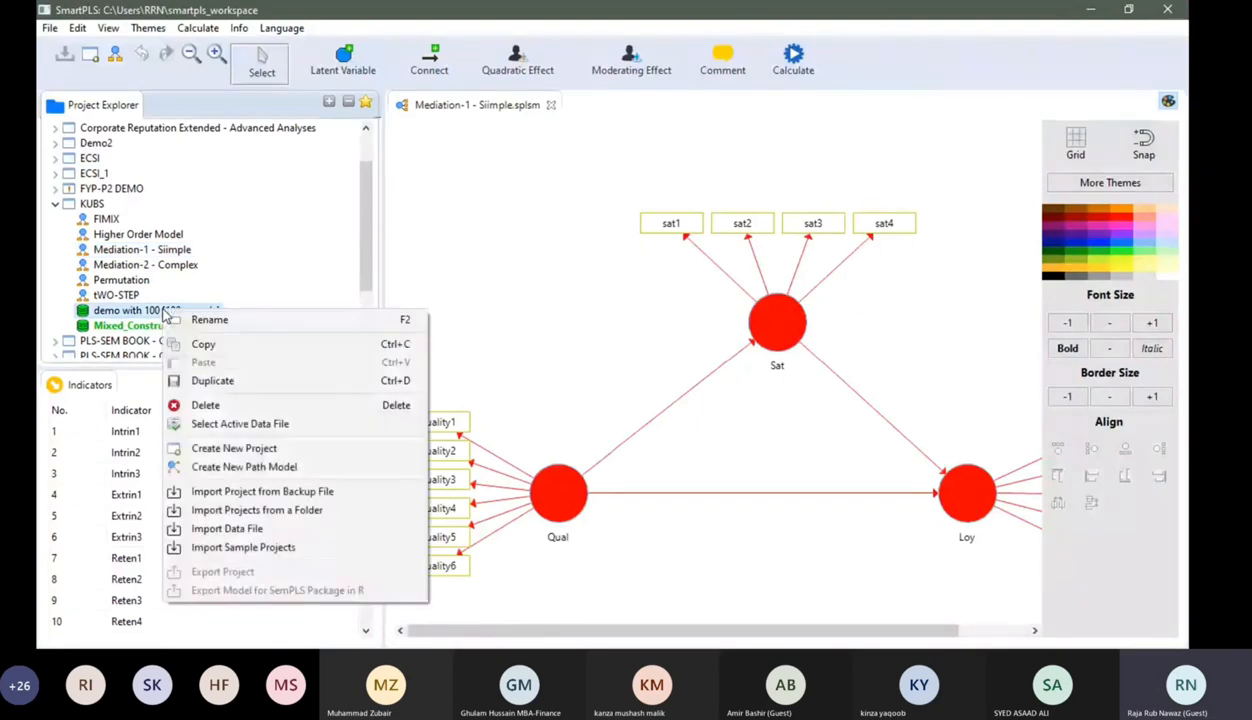
click(235, 424)
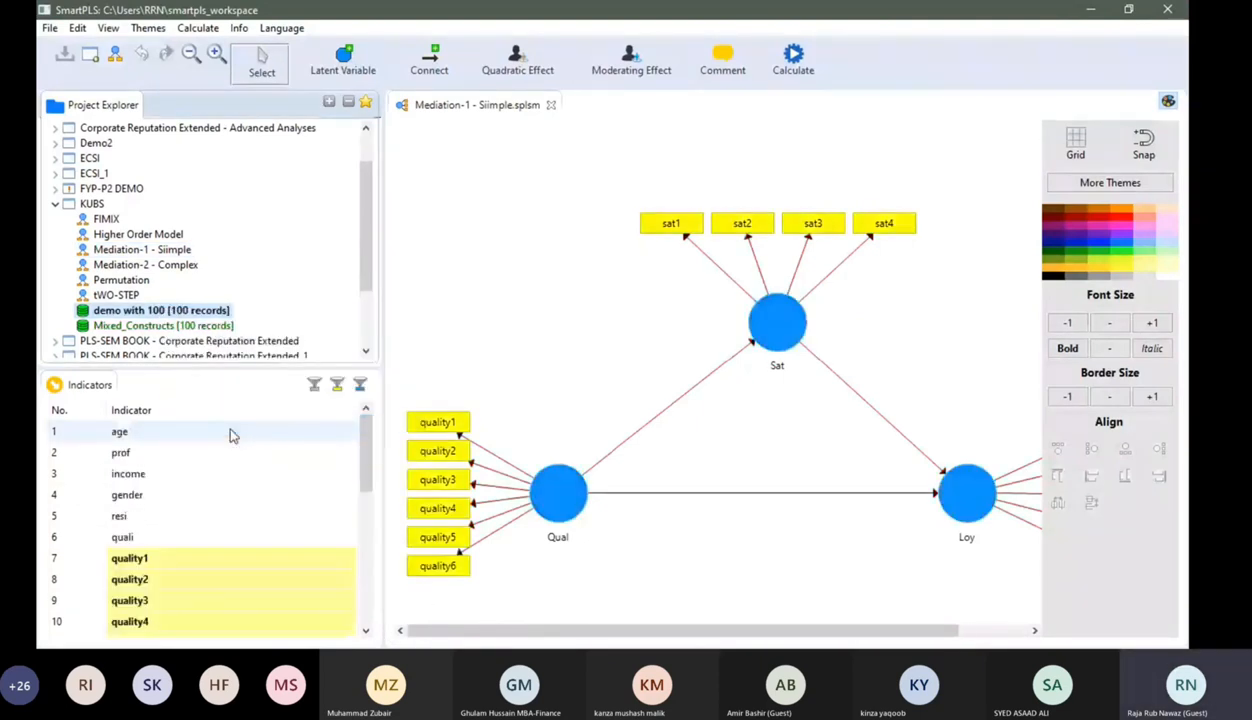
click(1170, 102)
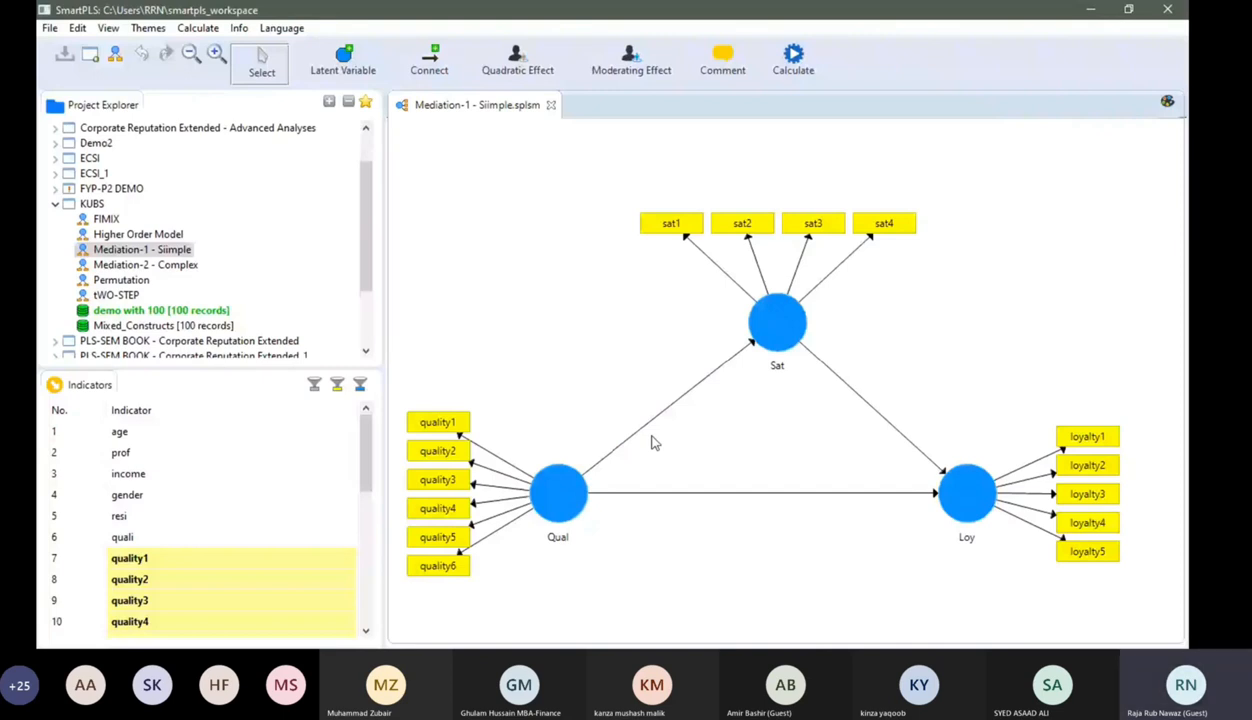
Step: Open the Mediation-2 - Complex model, hide the theme options and delete the path from Sat to Loy
double_click(164, 268)
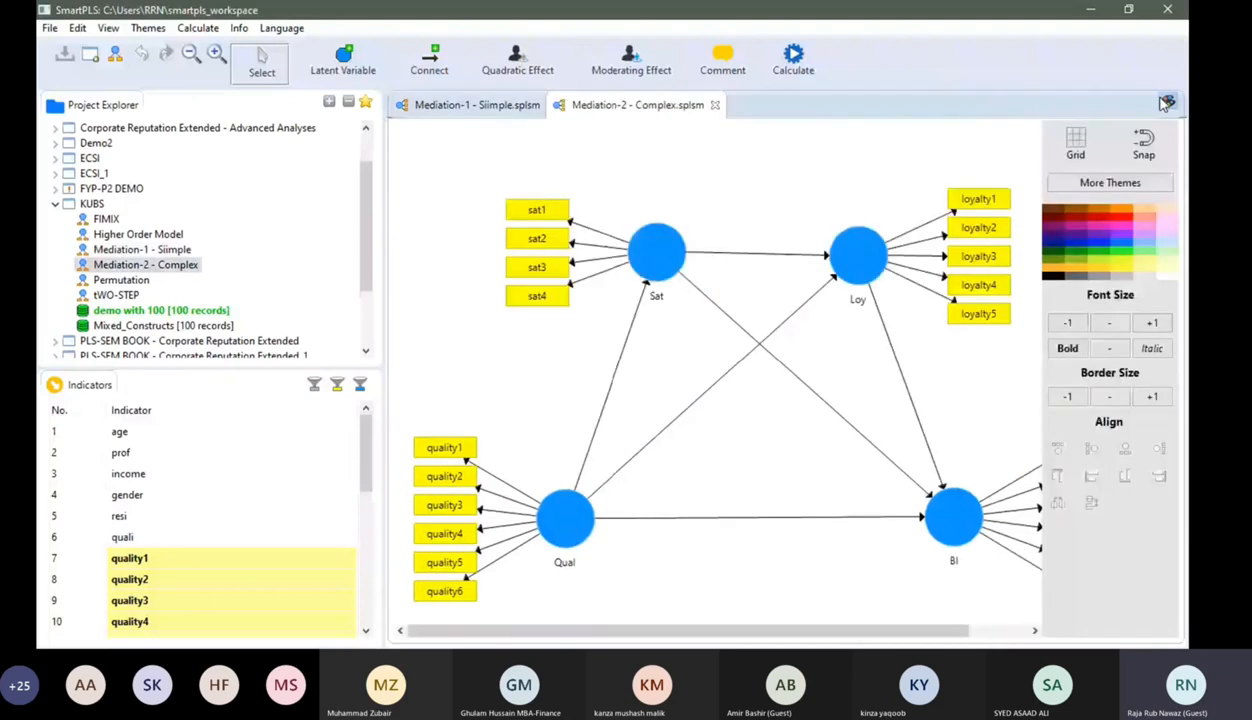
click(1166, 104)
click(743, 256)
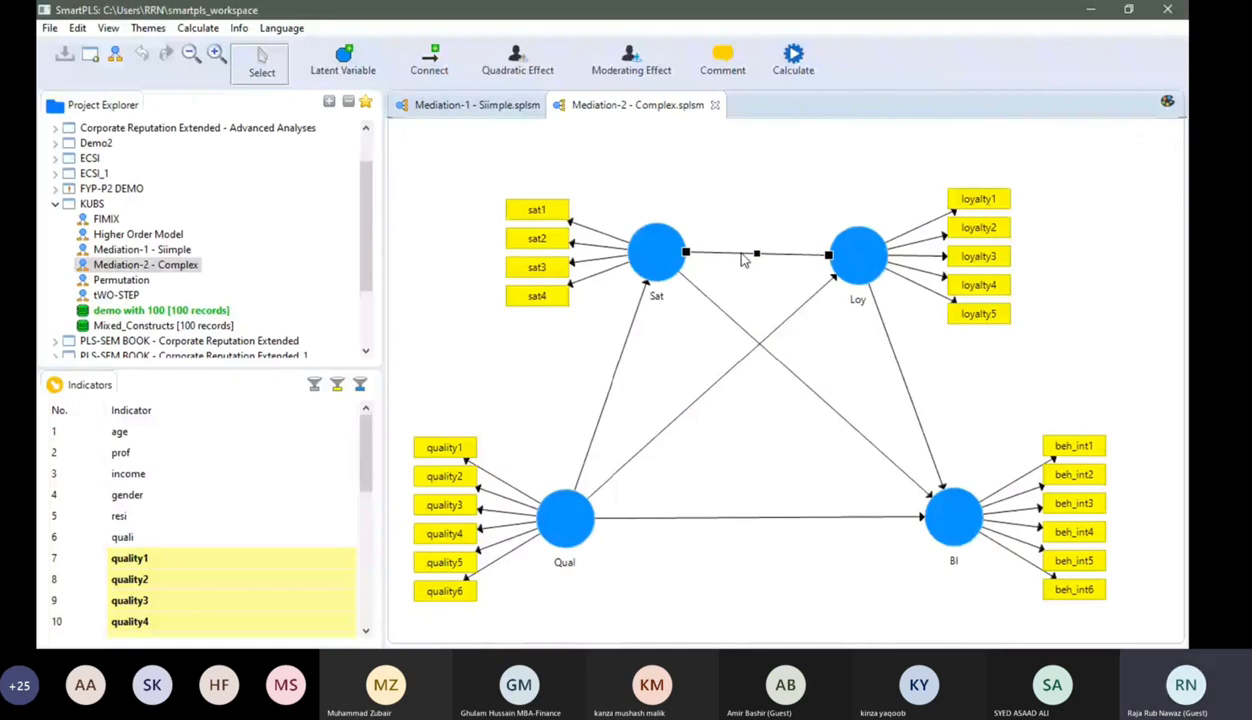
key(Delete)
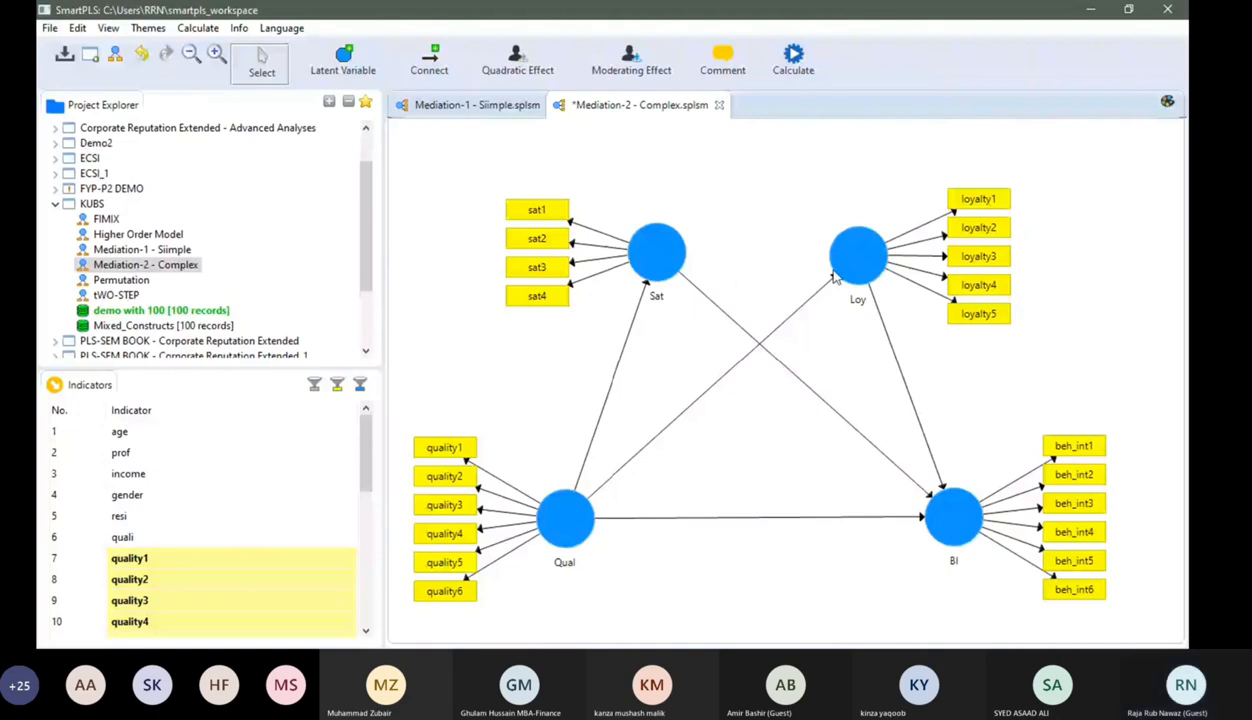
Step: Delete the Sat construct from the Mediation-1 - Siimple model and run Bootstrapping on the remaining Qual to Loy path
click(447, 108)
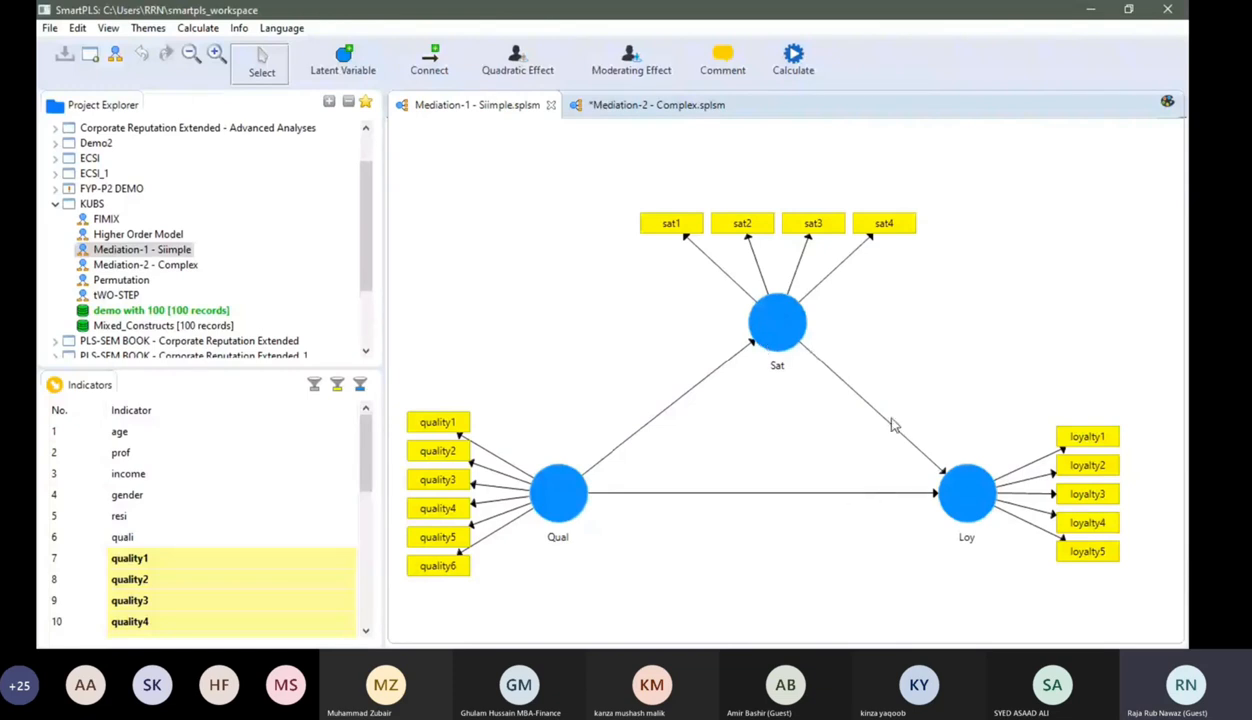
click(782, 335)
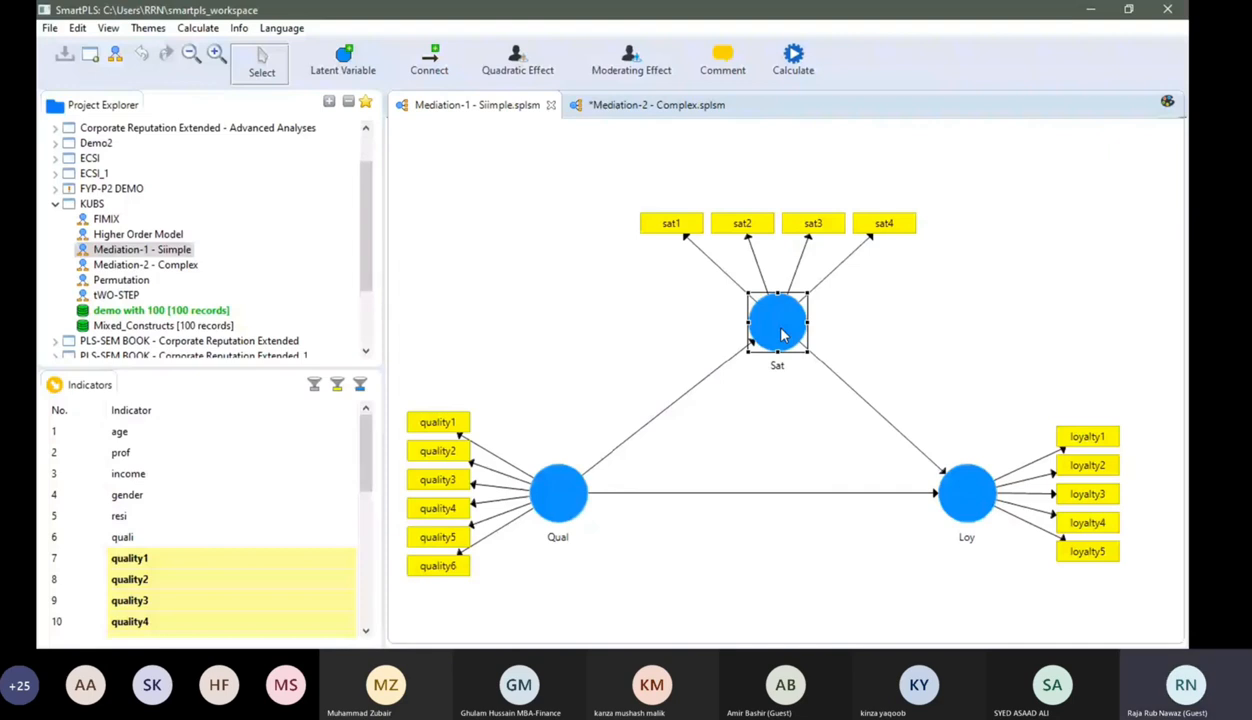
key(Delete)
click(796, 62)
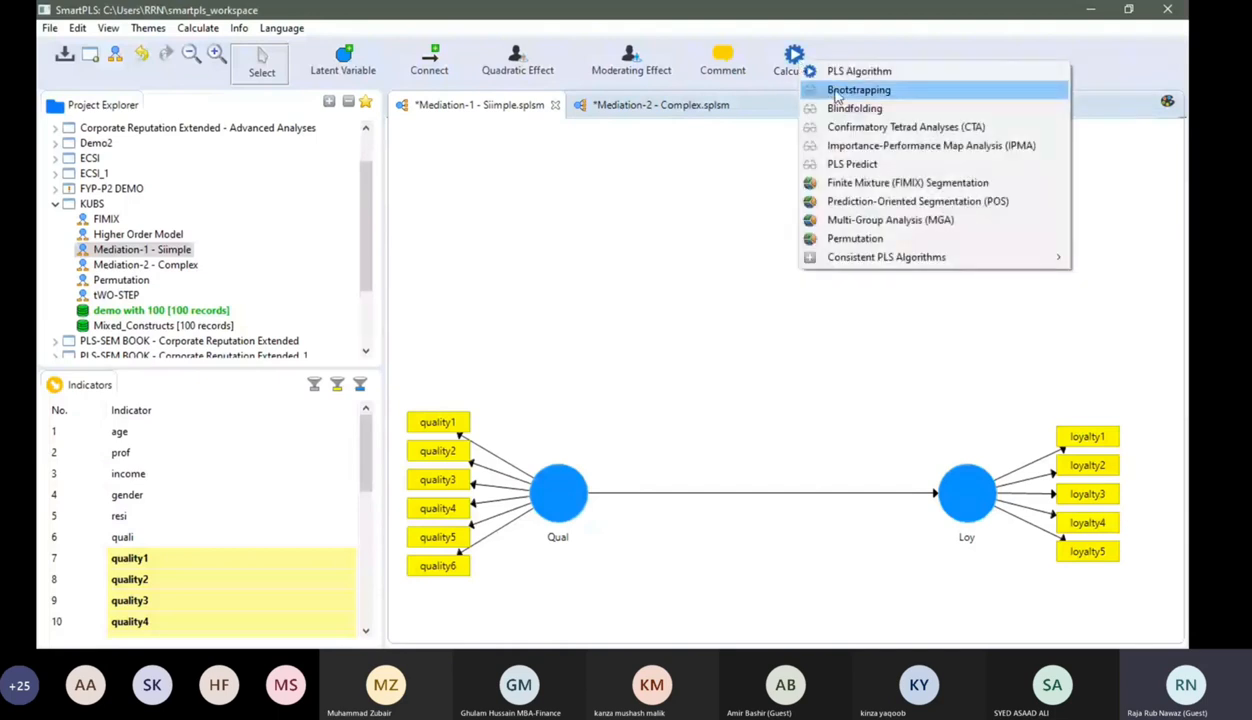
click(838, 92)
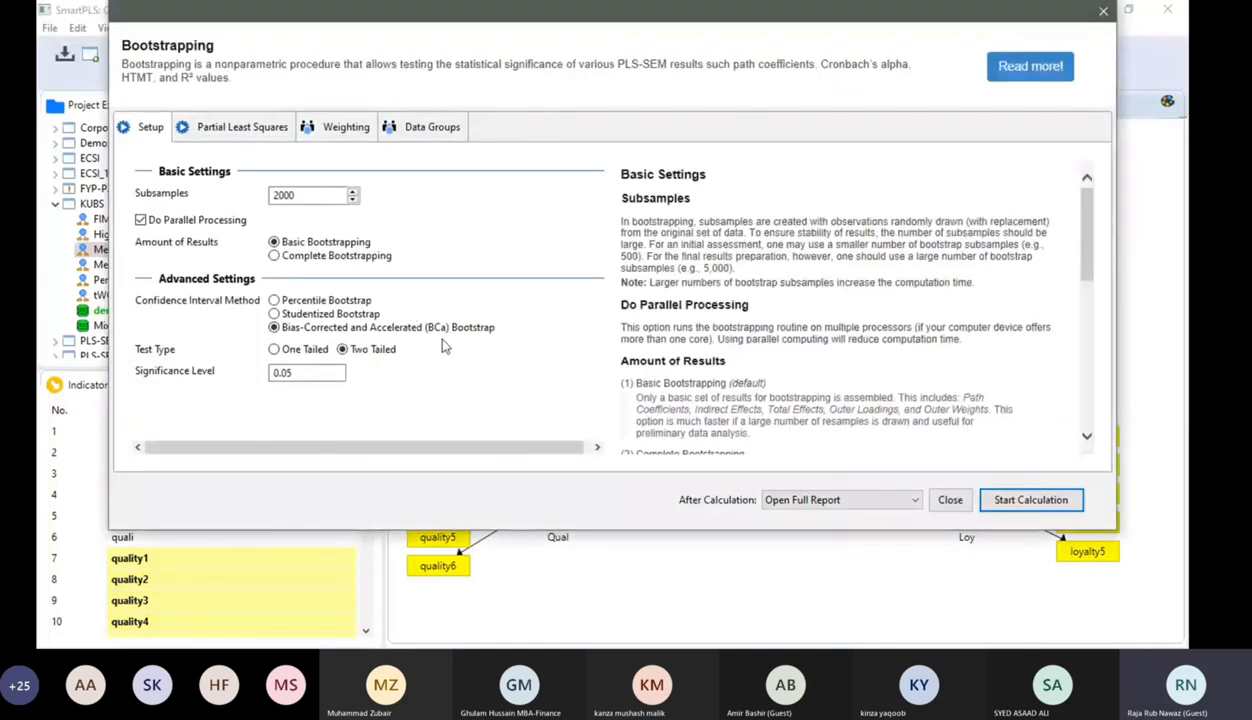
click(1017, 510)
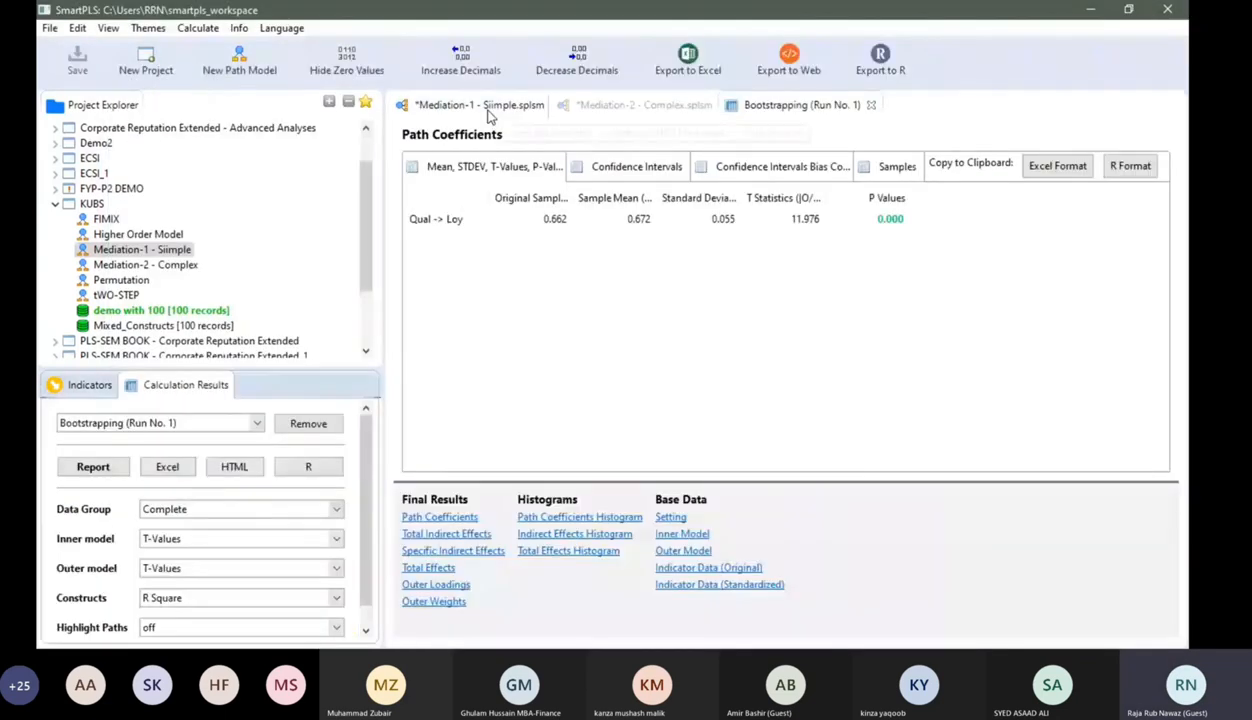
Step: Restore the deleted Sat construct in the Mediation-1 - Siimple model and run Bootstrapping again
click(480, 105)
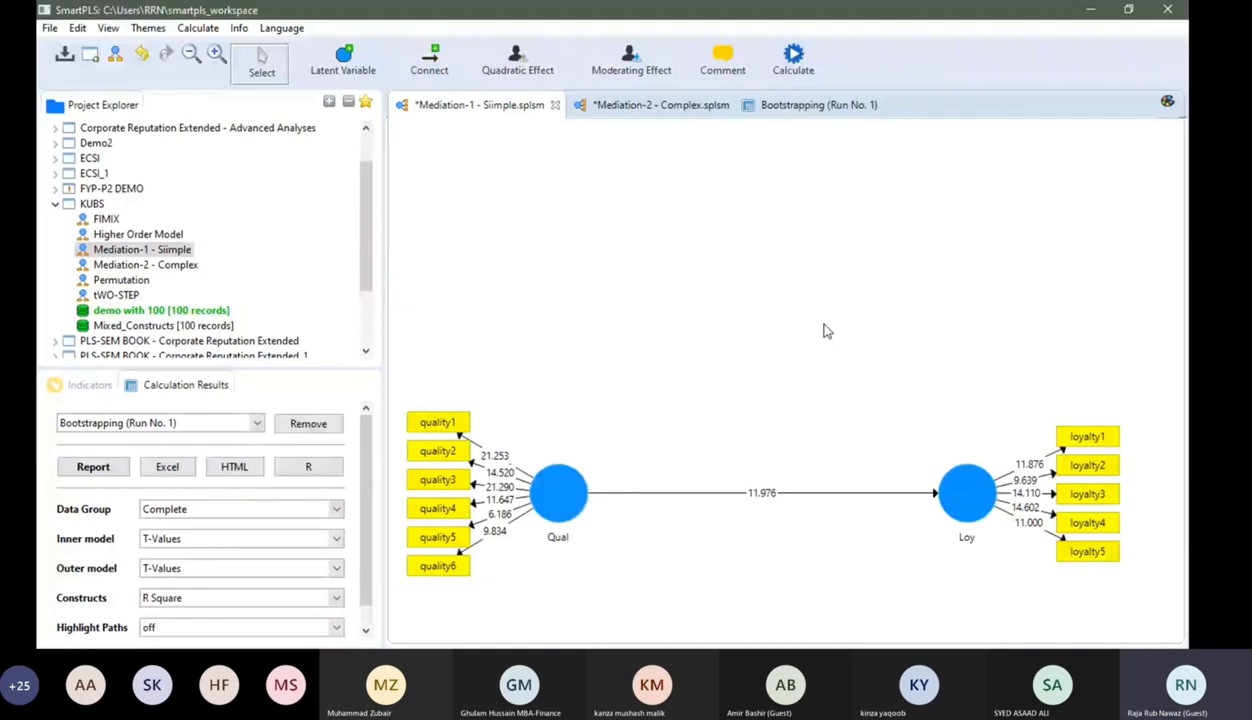
key(ctrl+z)
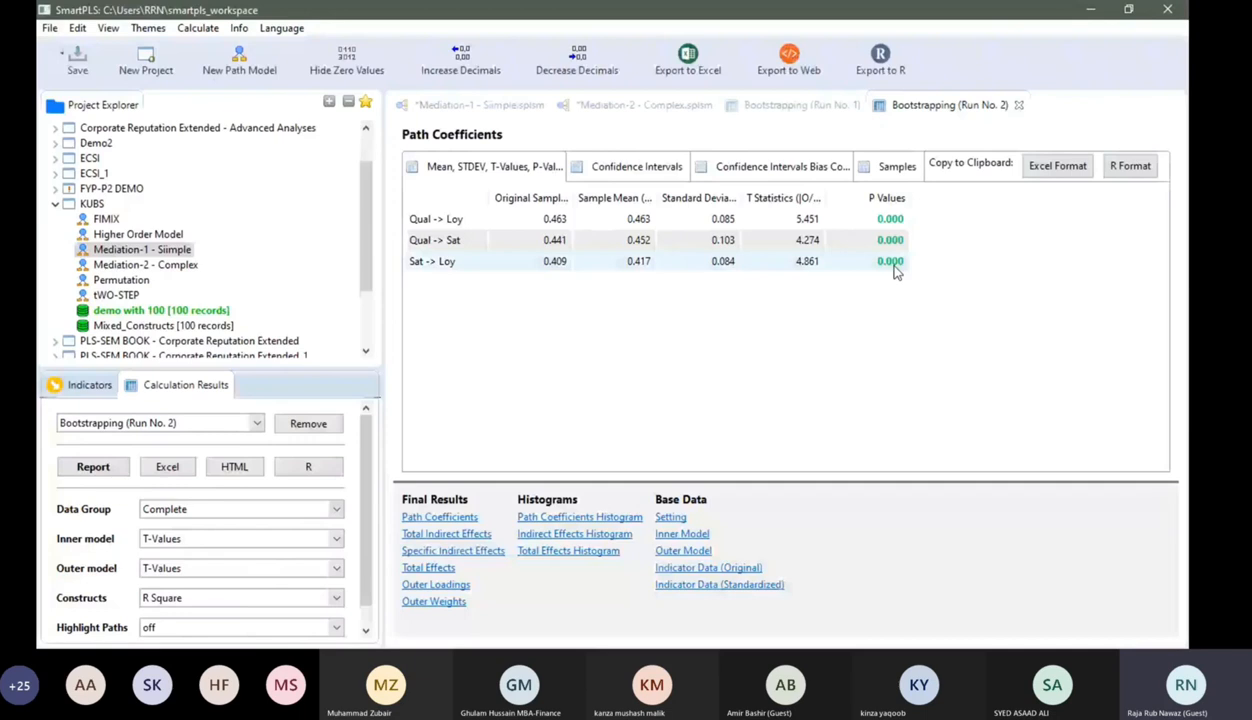
Step: Compare the path coefficients of both bootstrapping runs with the mediation model, and check the first run's total indirect effects
click(480, 106)
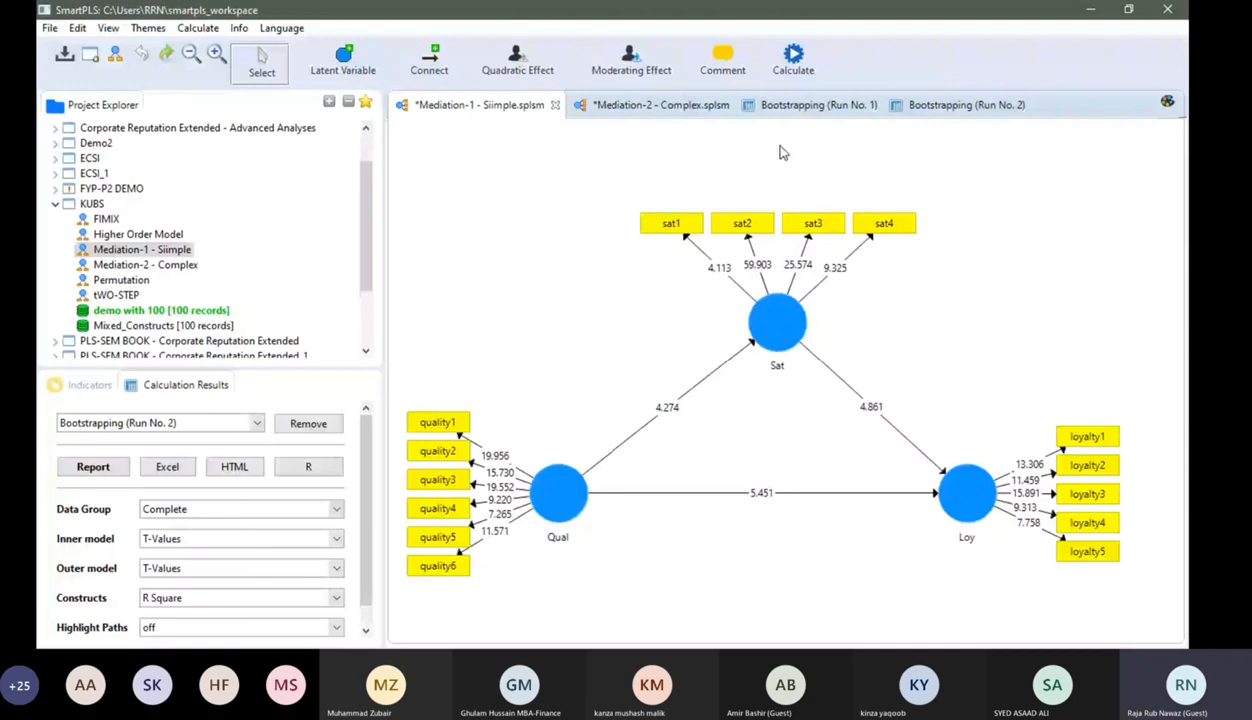
click(812, 106)
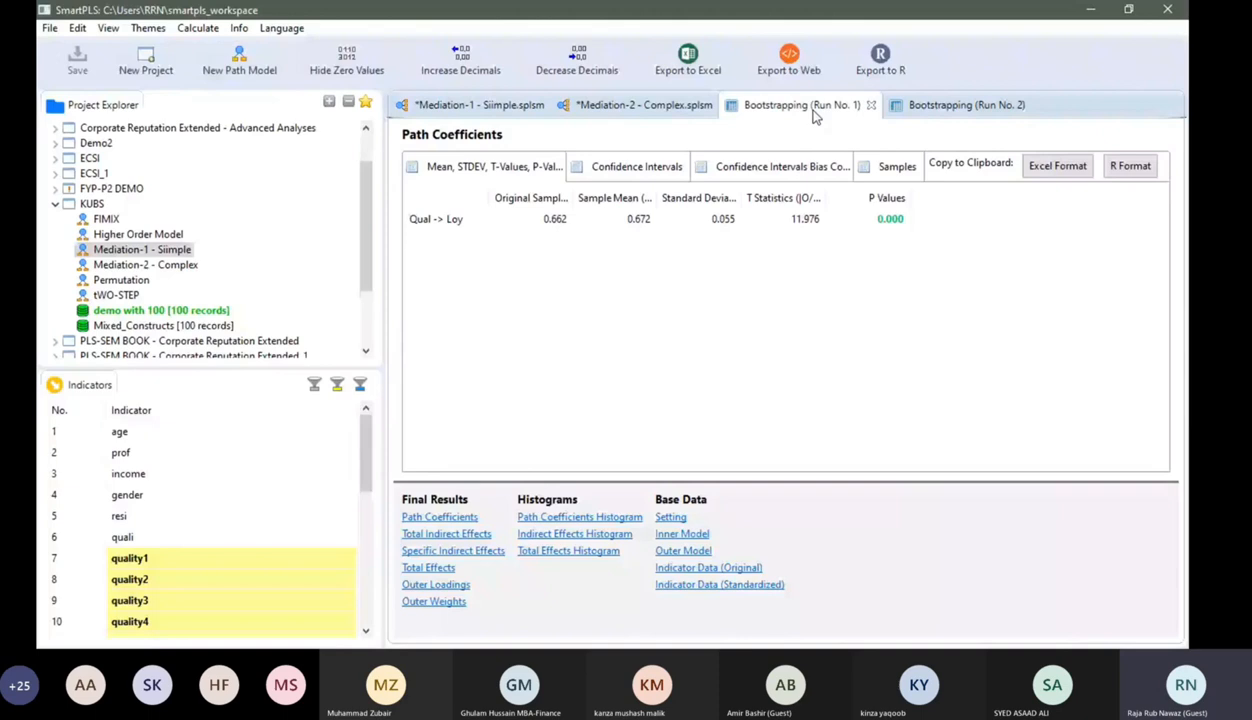
click(446, 534)
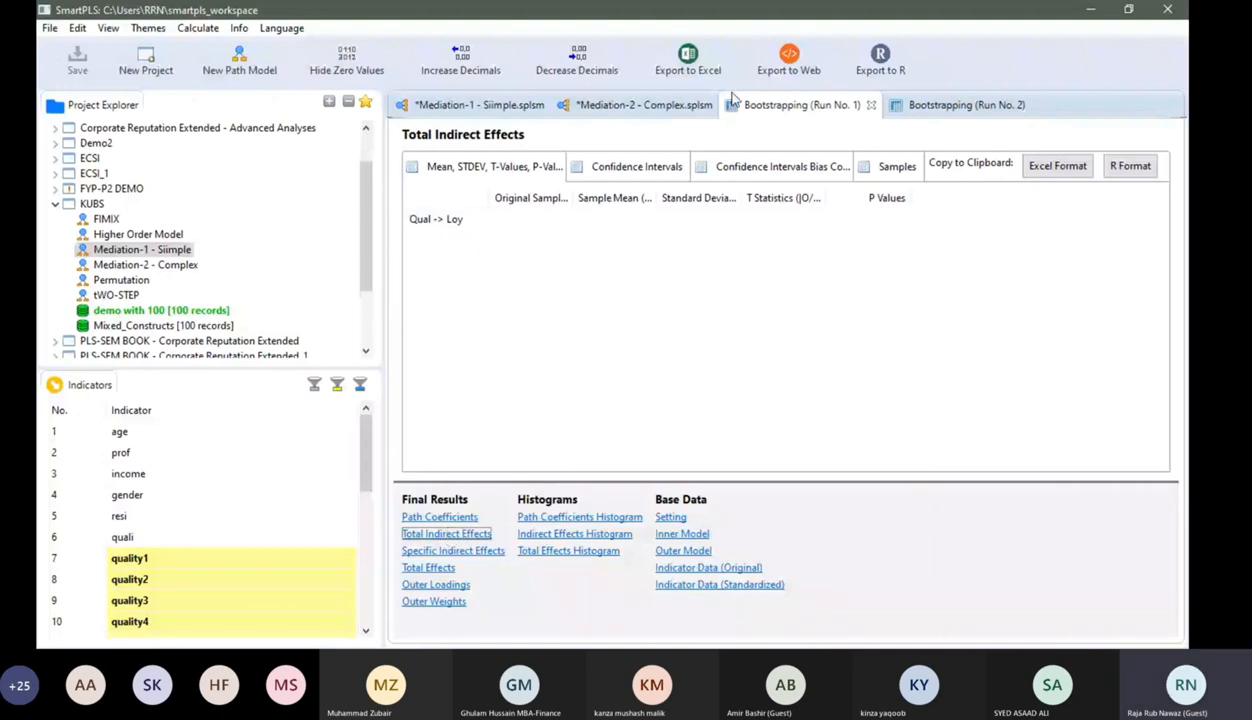
click(960, 104)
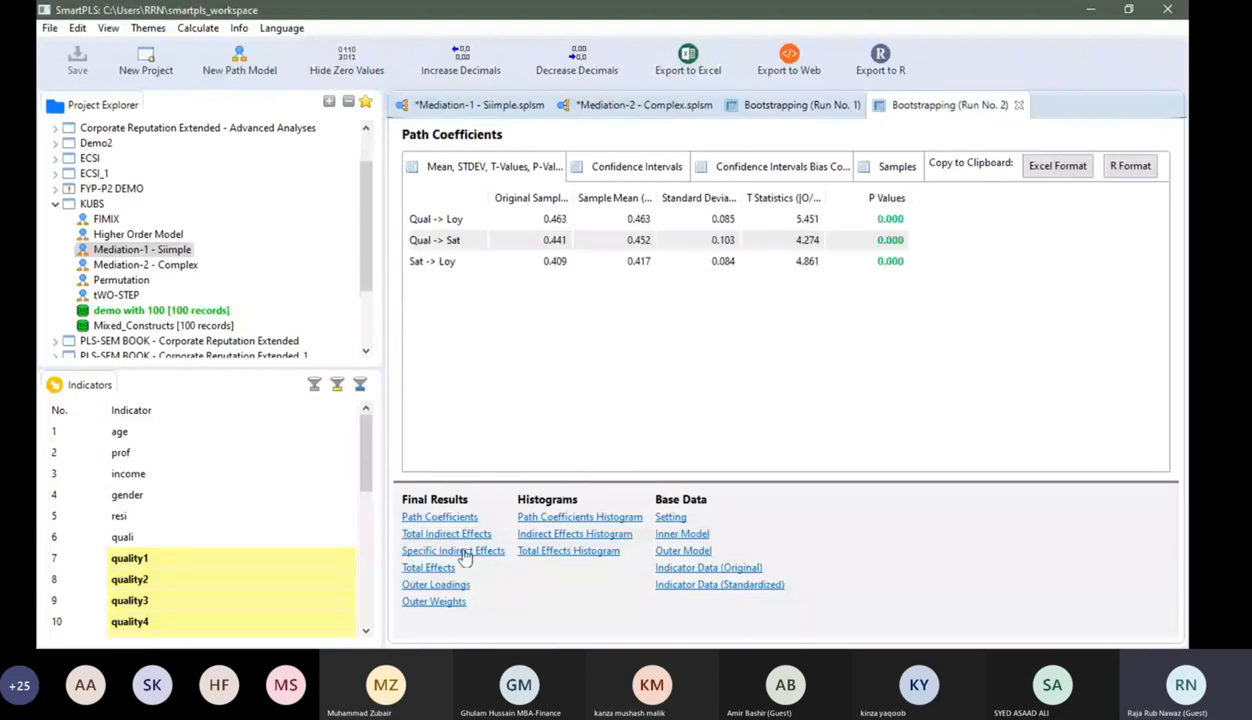
click(491, 106)
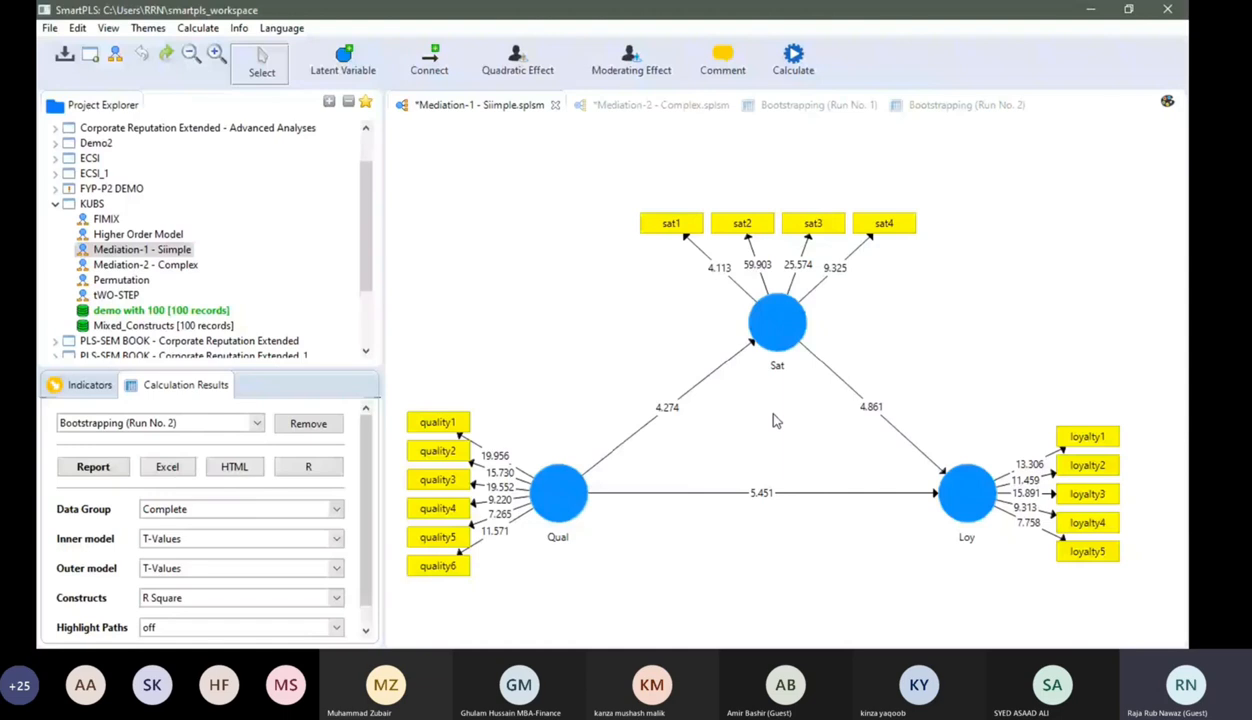
click(817, 112)
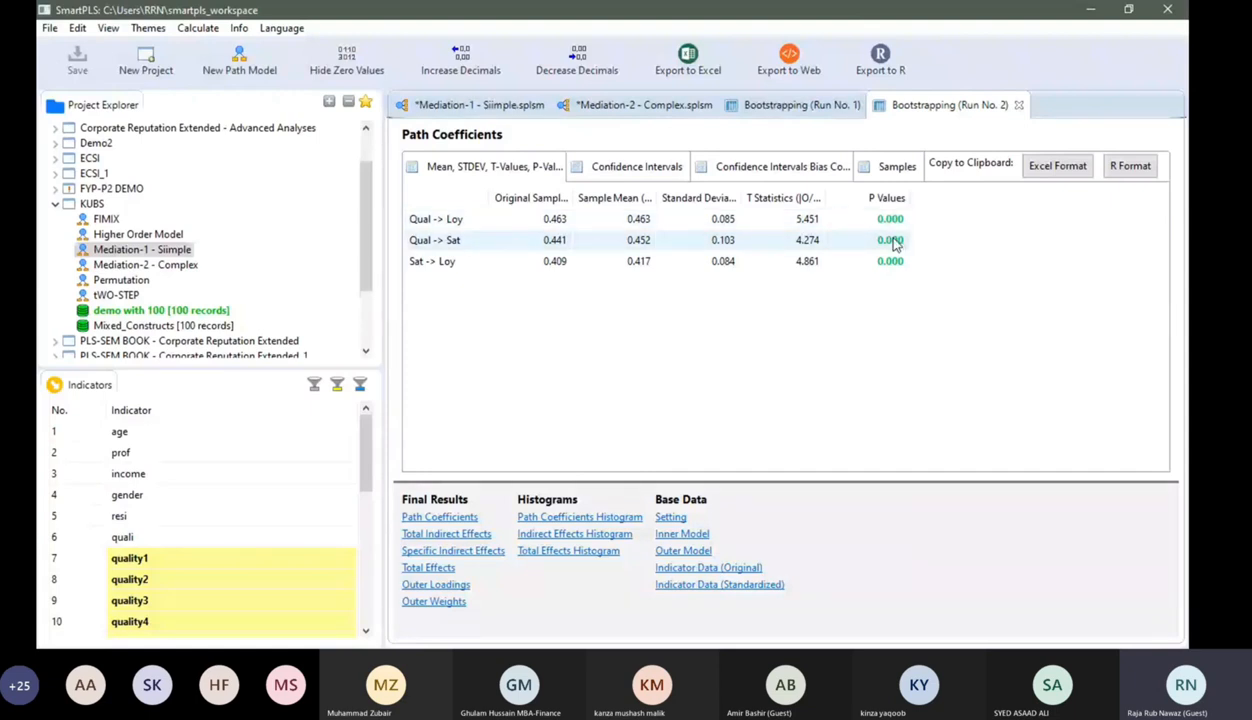
Step: Examine the second run's path coefficient confidence intervals and p-values, and its total effects
click(650, 170)
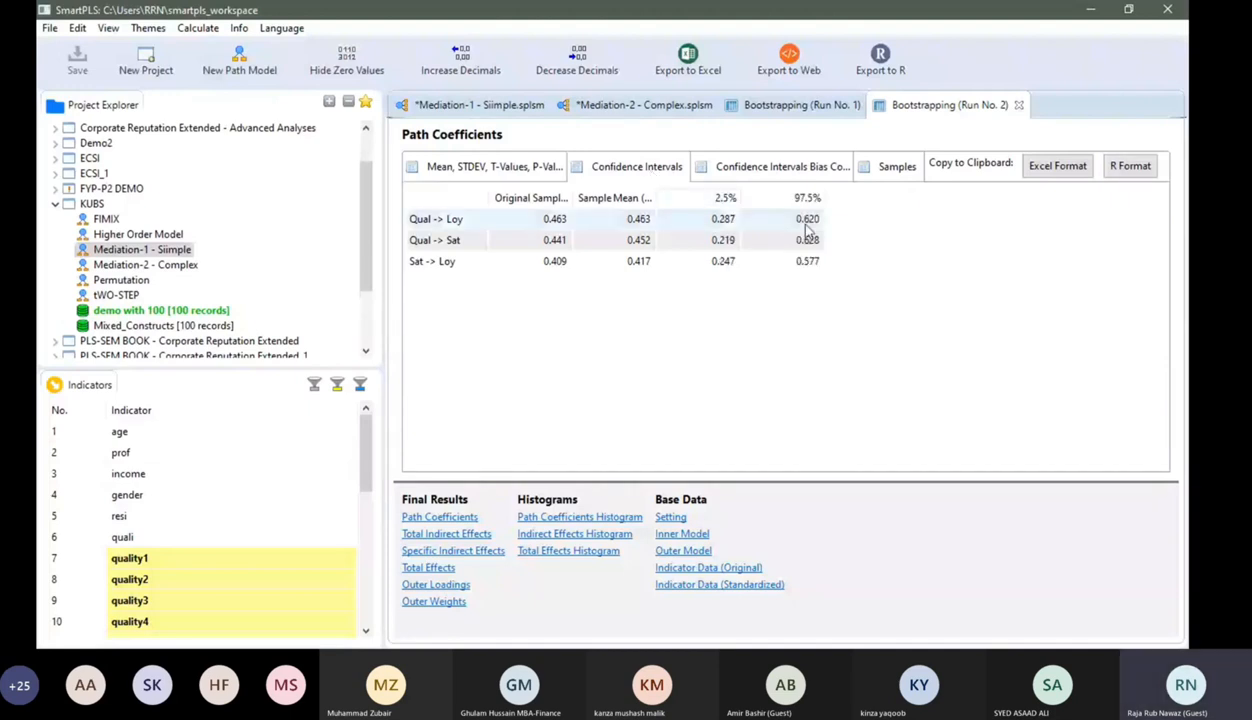
click(525, 170)
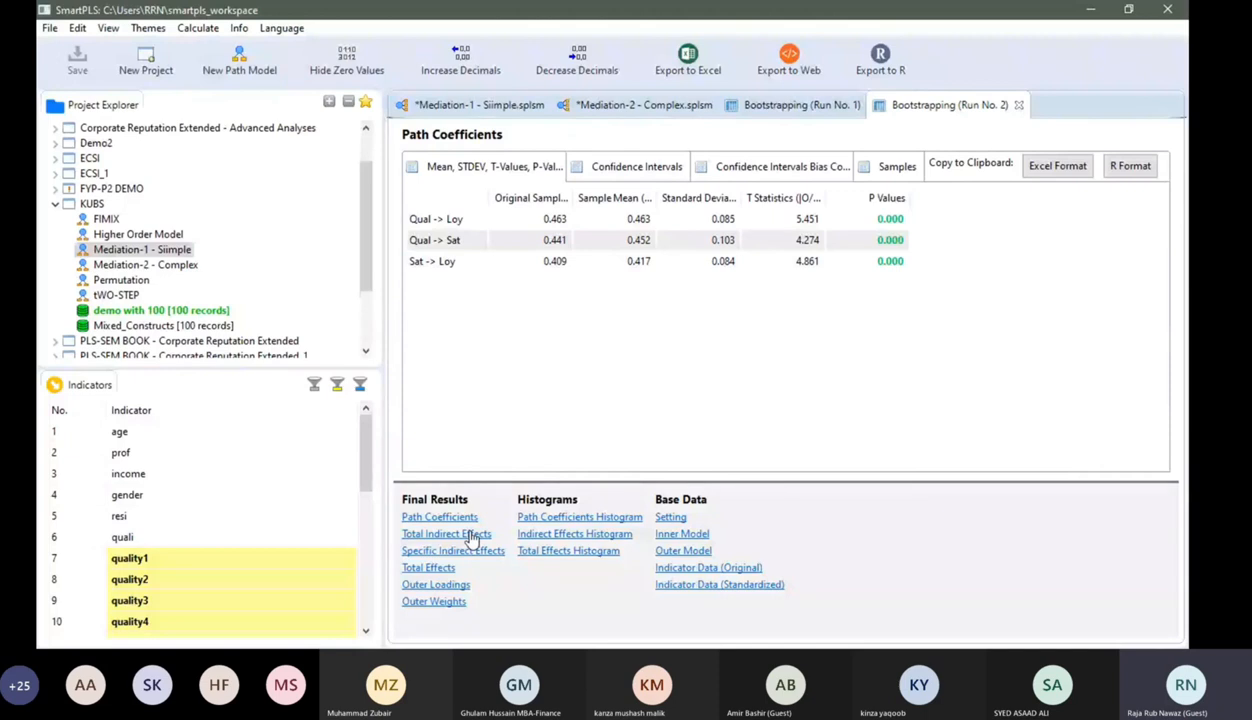
click(428, 567)
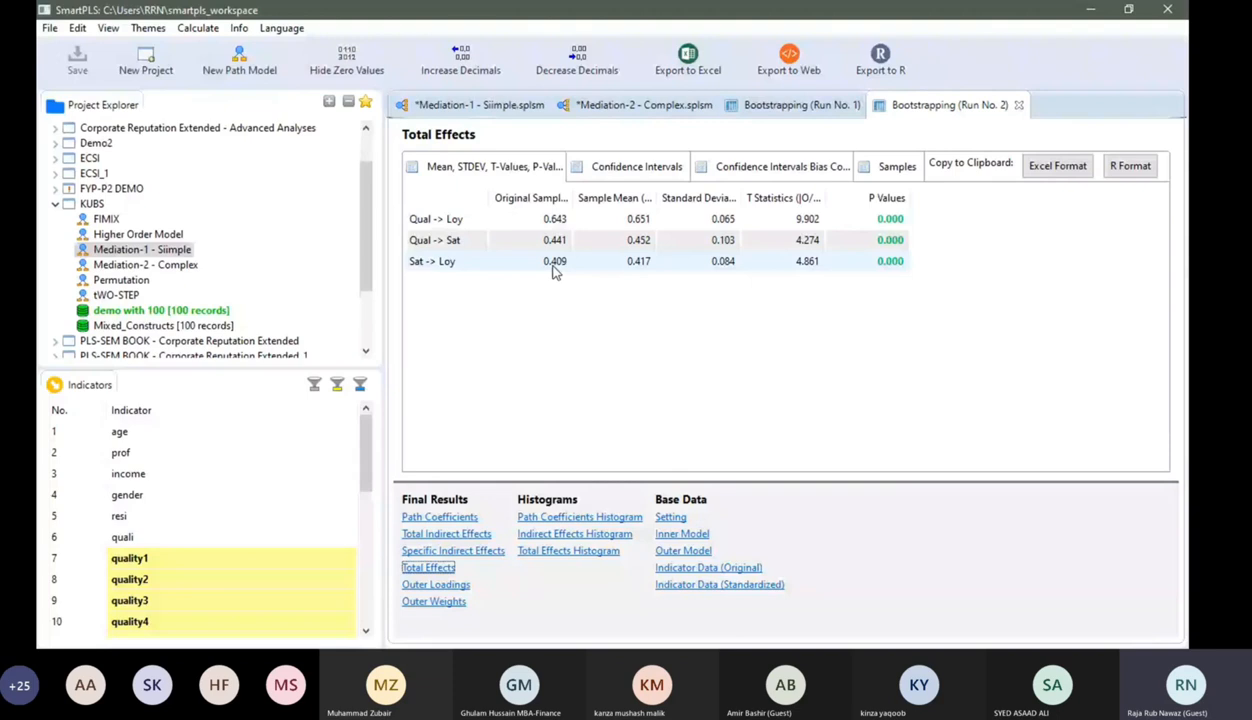
mouse_move(657, 197)
mouse_down()
mouse_move(729, 195)
mouse_move(661, 197)
mouse_up()
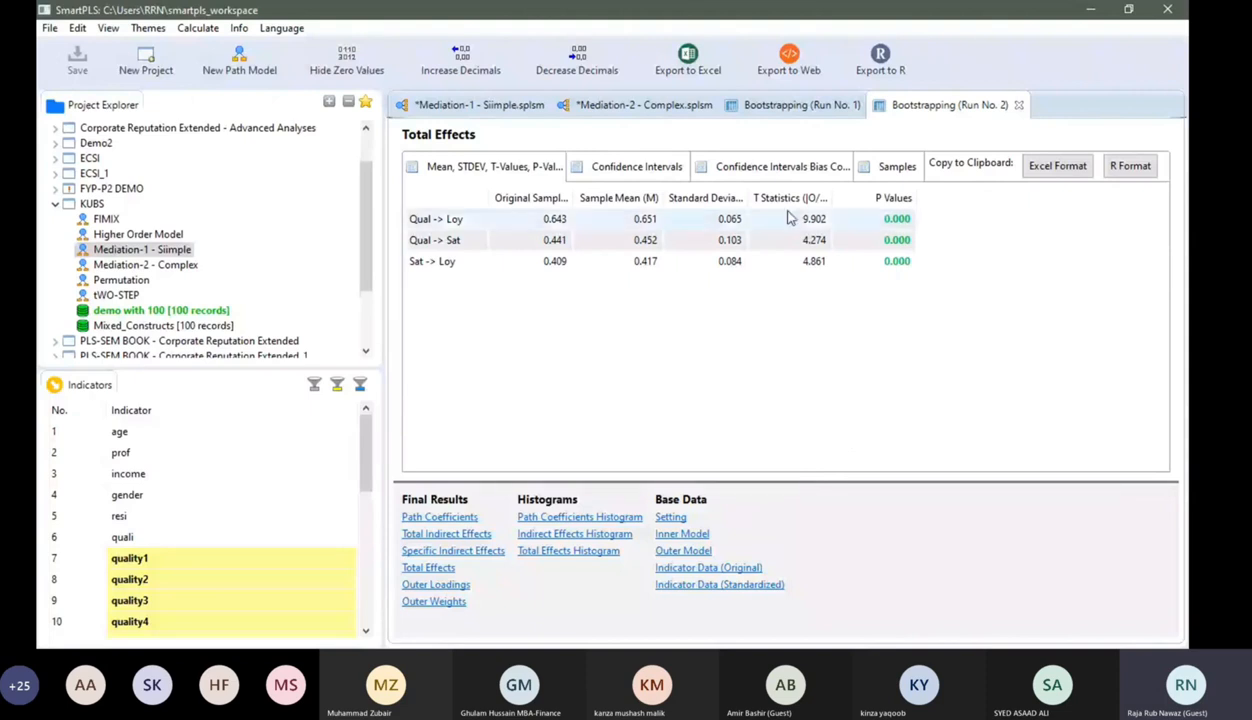
Step: Close the Mediation-1 - Siimple model and the bootstrapping reports without saving the changes
click(525, 112)
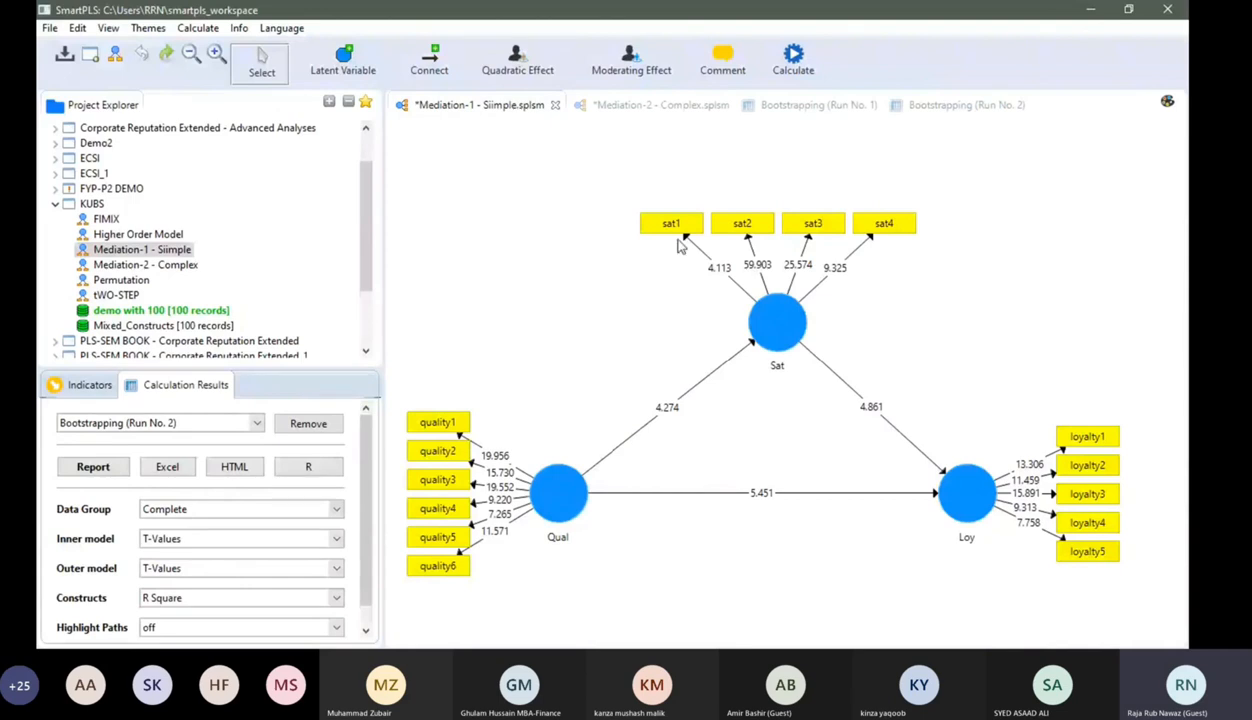
click(555, 105)
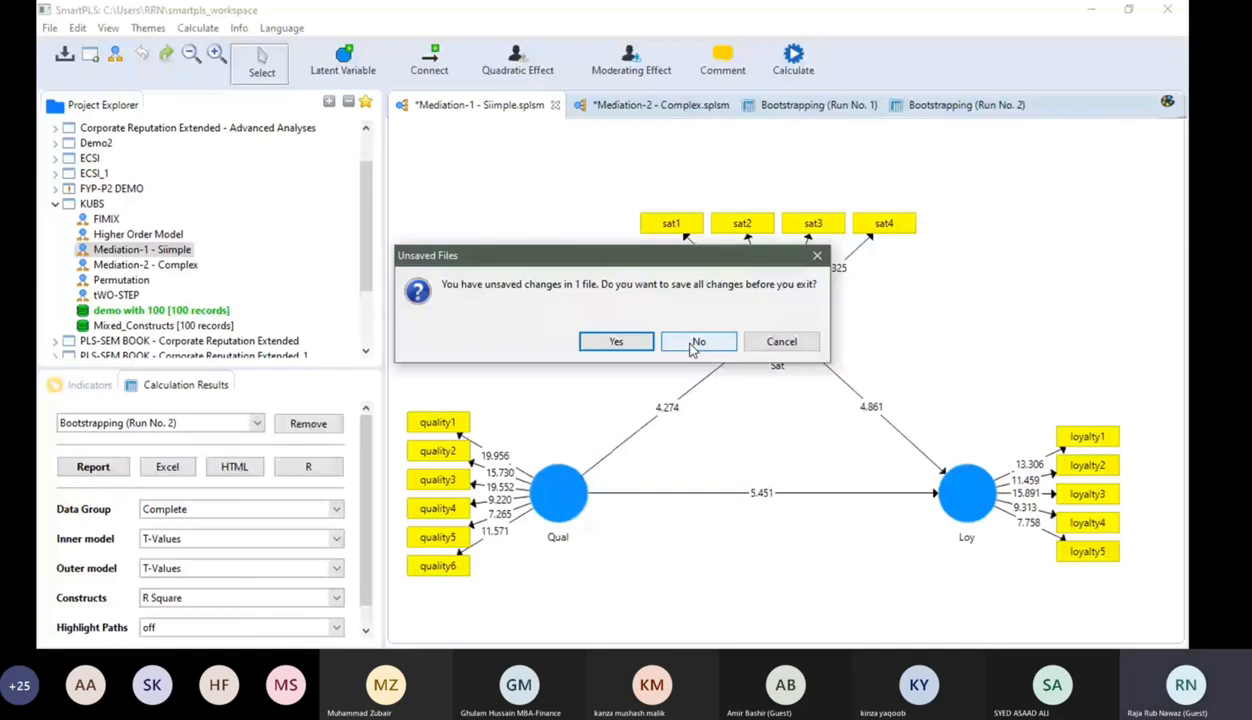
click(696, 342)
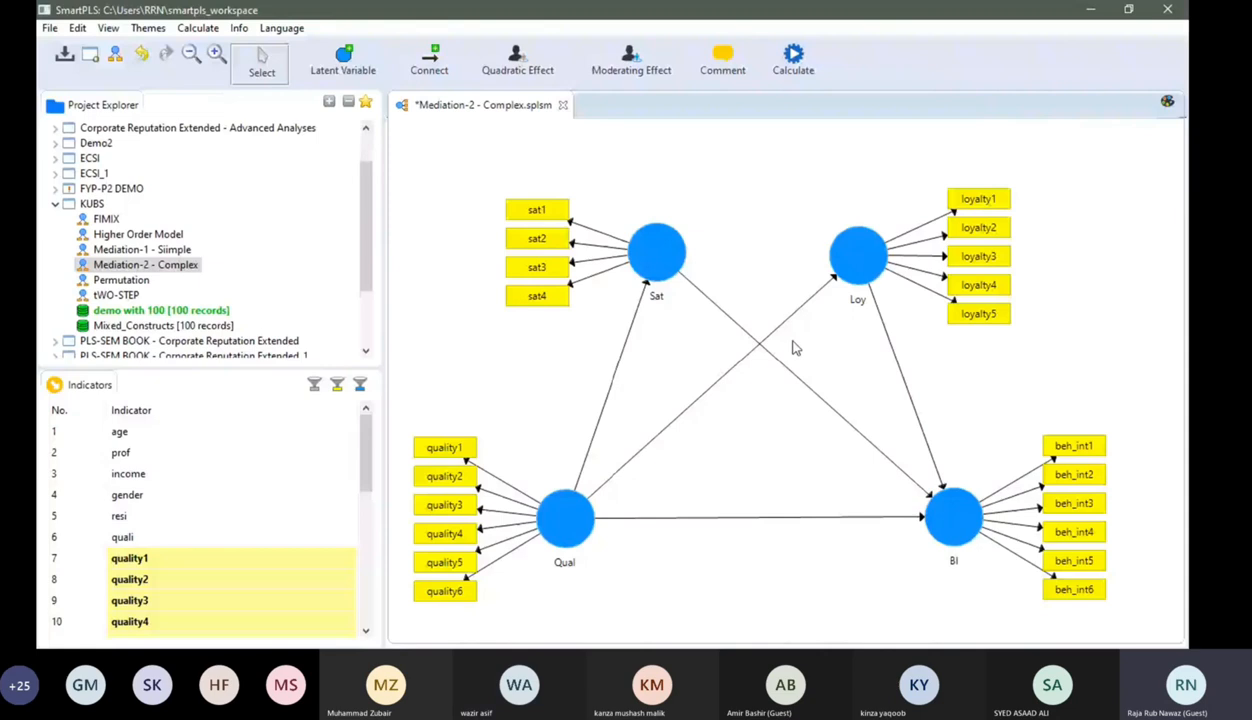
Step: Move the Loy construct below the Qual–BI path and the Sat construct to the middle above it
drag(852, 270, 843, 338)
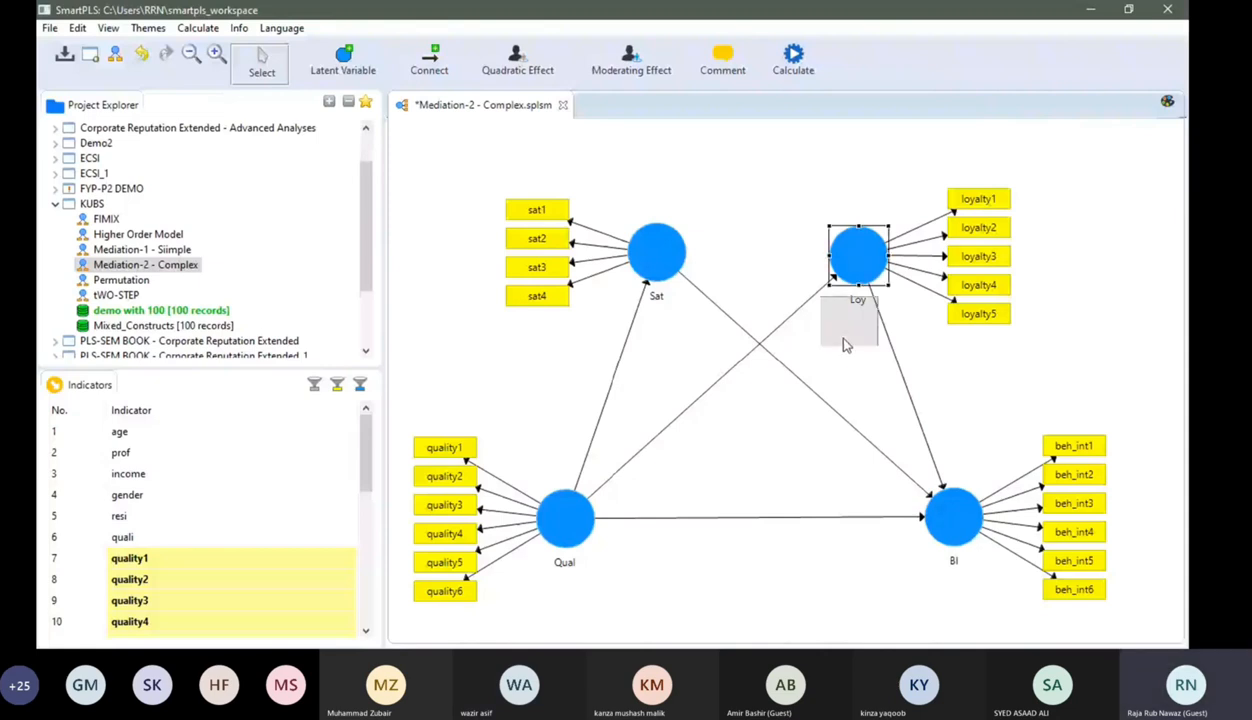
drag(843, 340, 759, 620)
drag(660, 262, 729, 306)
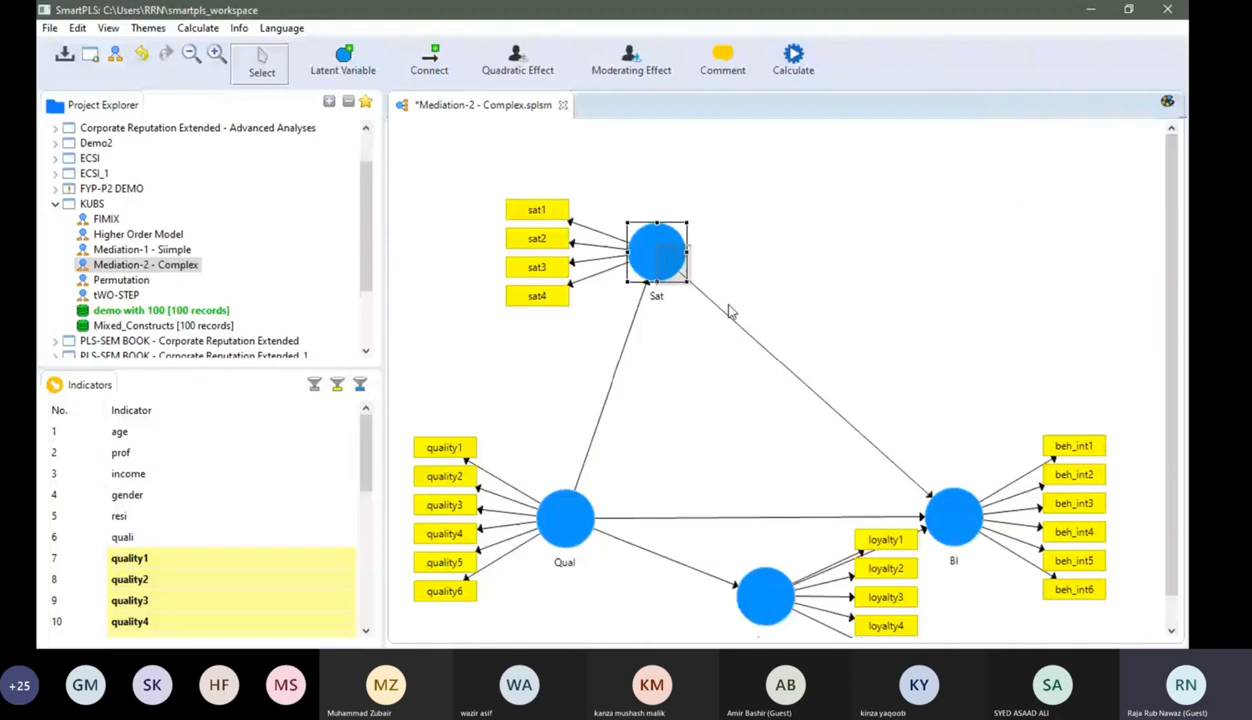
drag(729, 312, 767, 417)
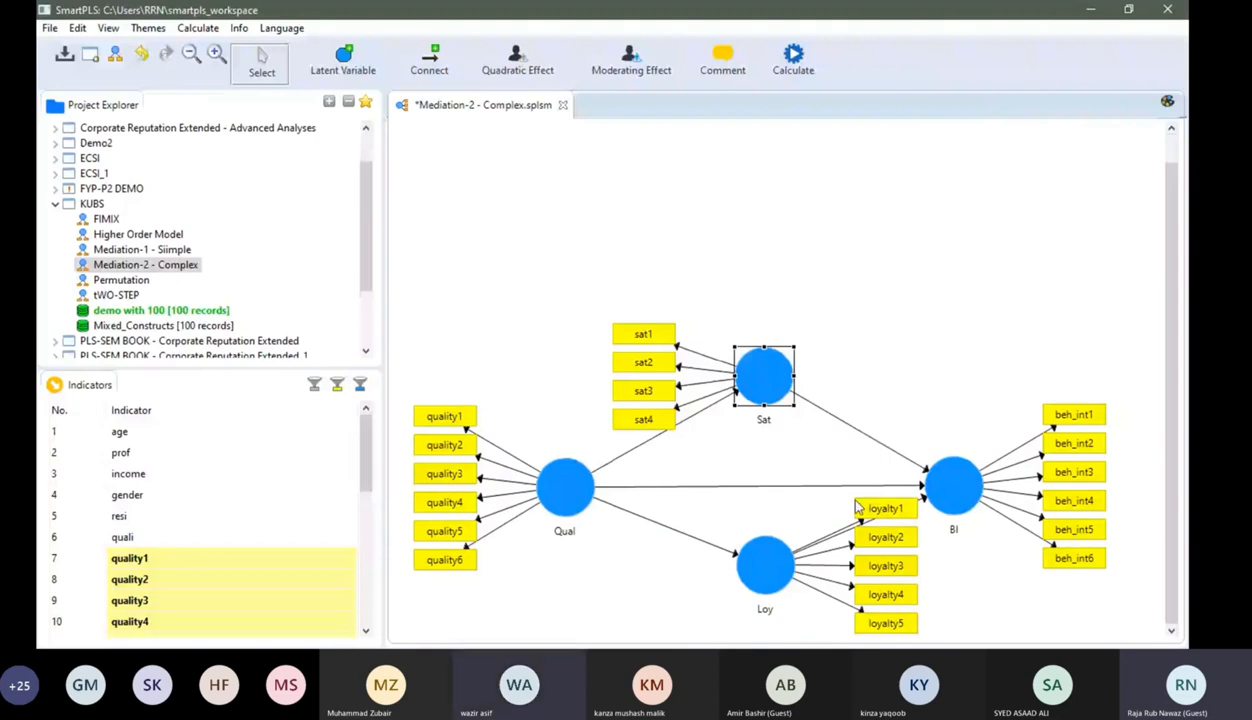
Step: Move Sat back above Qual and Loy back above BI, side by side over the Qual–BI path
drag(768, 376, 645, 247)
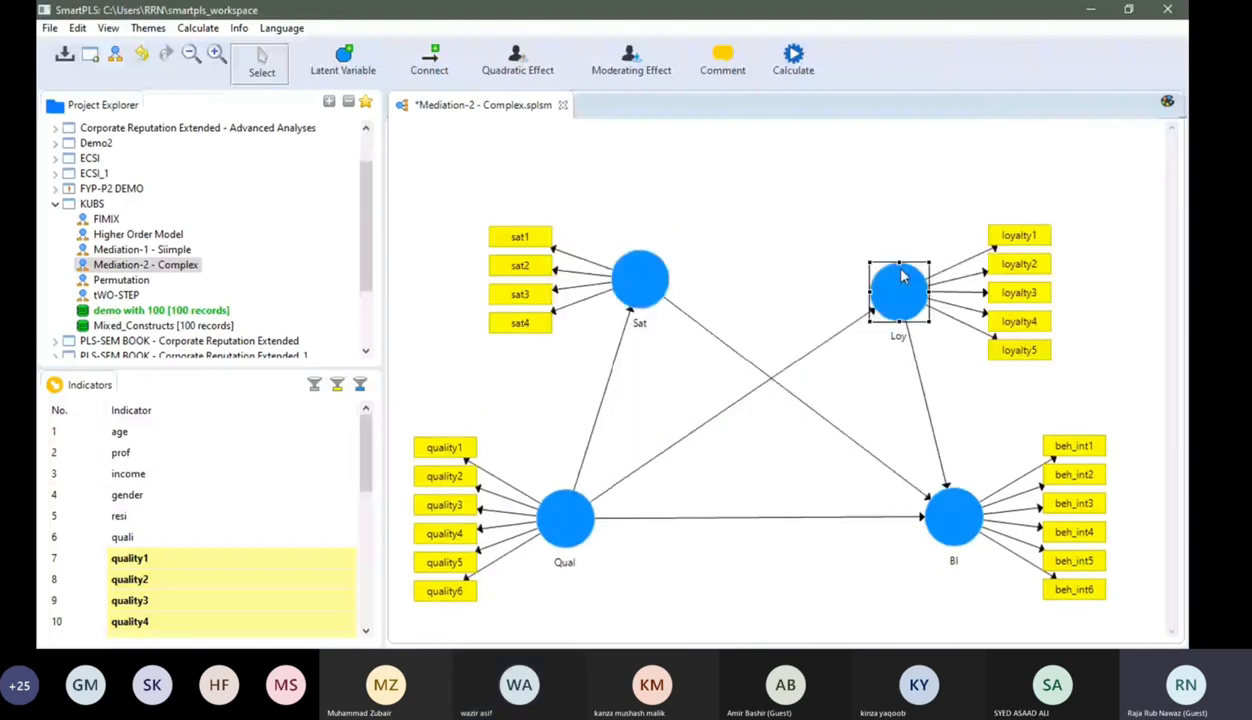
drag(902, 277, 895, 272)
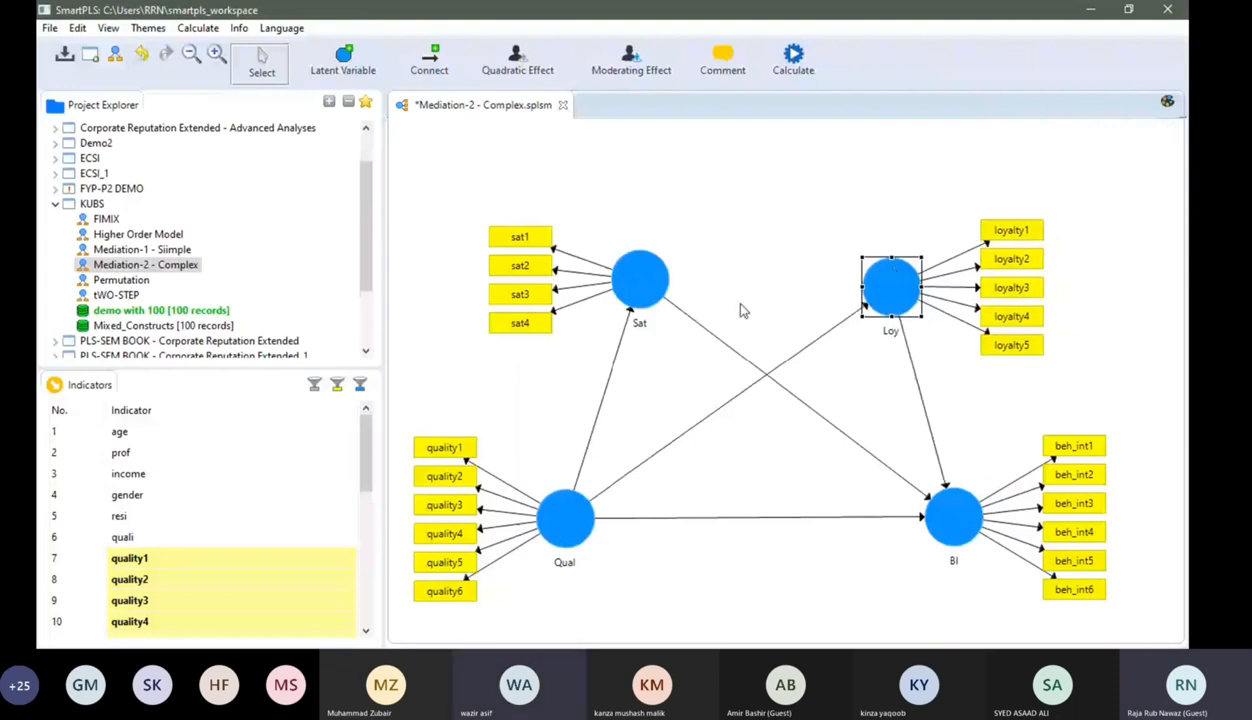
click(838, 583)
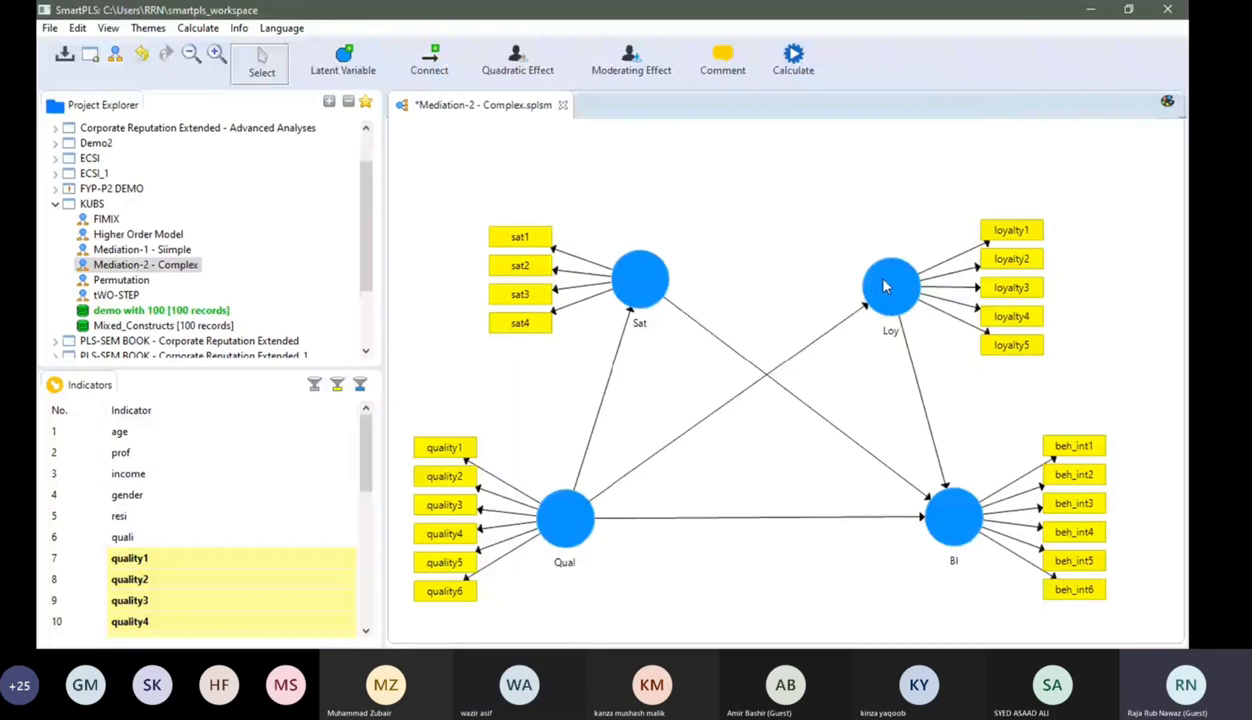
Step: Connect Sat to Loy with a path to form a serial mediation model, and return to selection mode
click(653, 271)
click(429, 62)
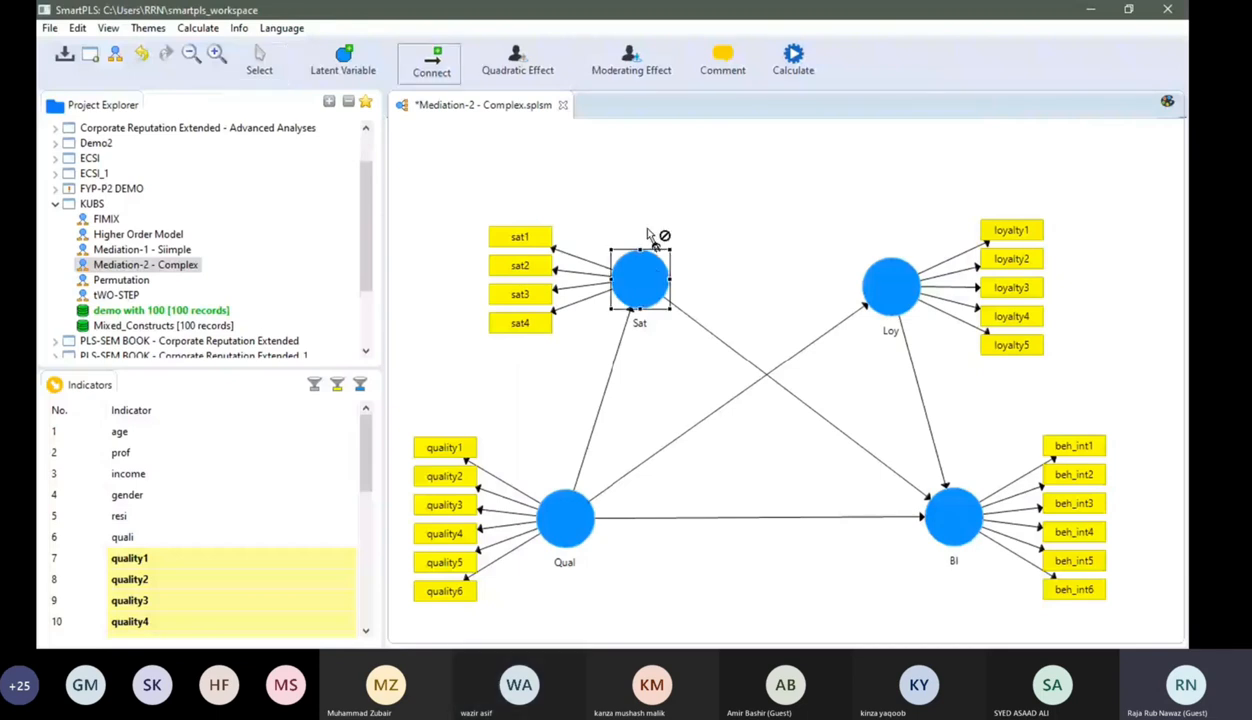
drag(648, 238, 822, 282)
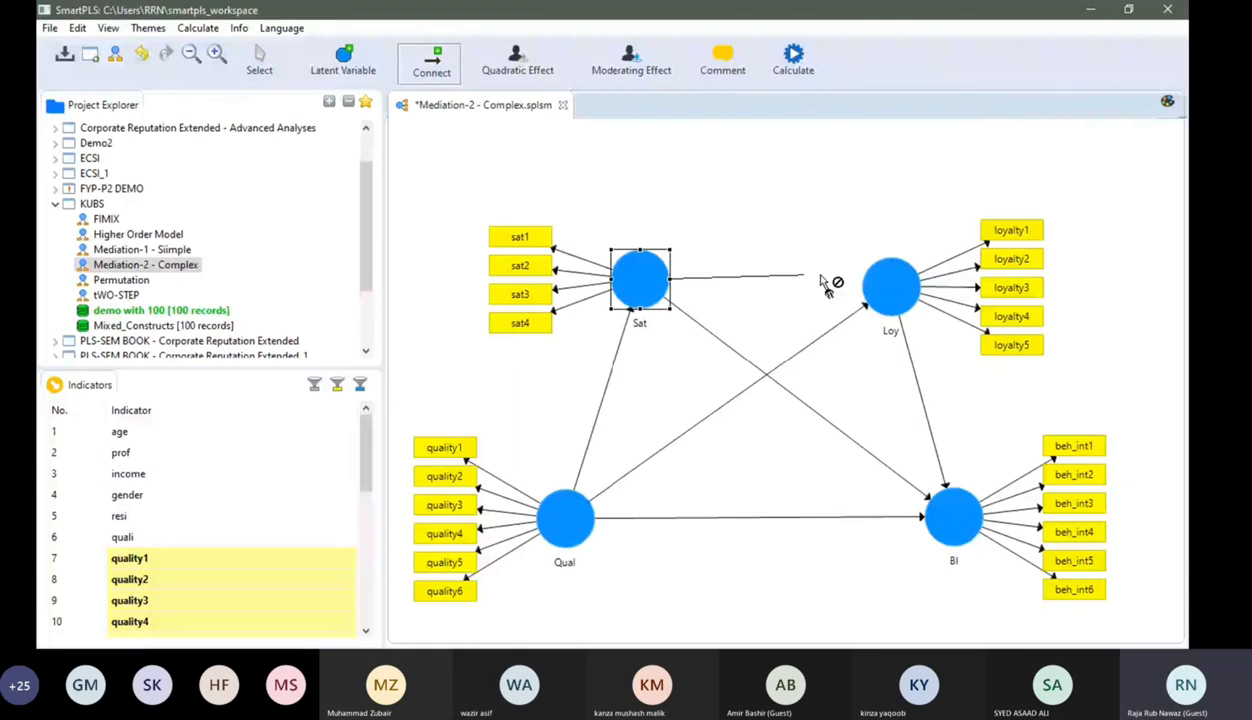
drag(822, 283, 884, 287)
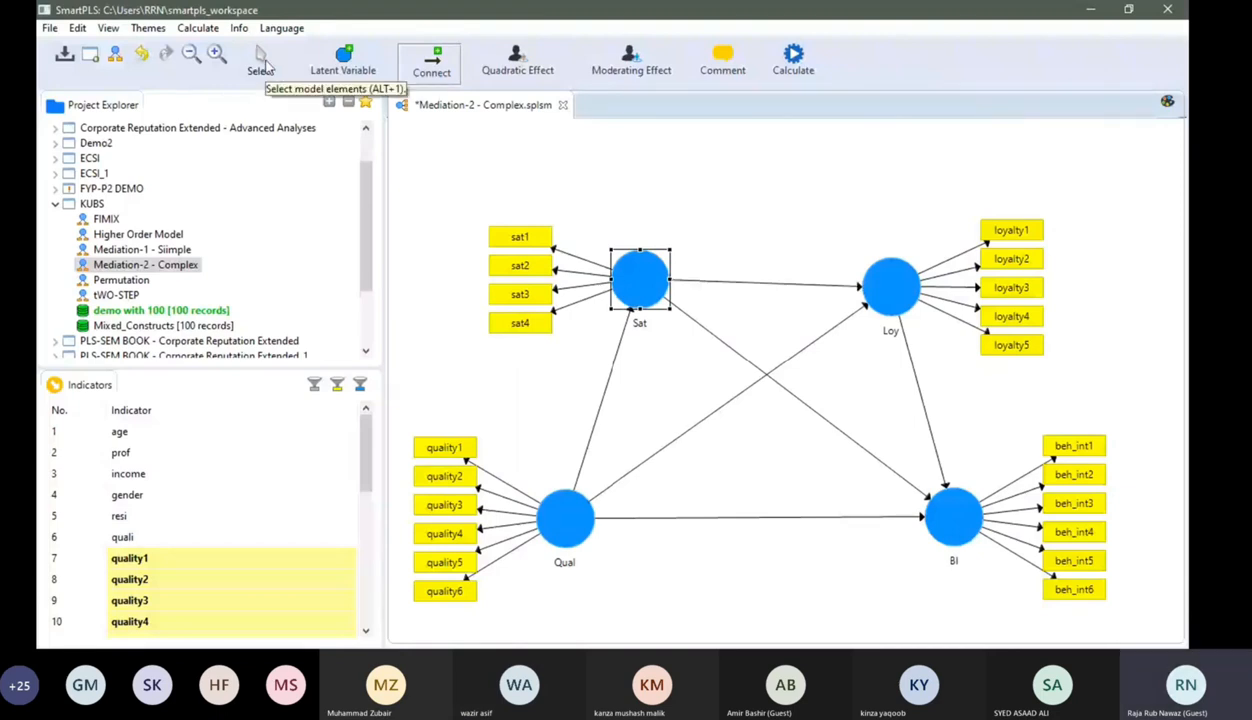
click(263, 63)
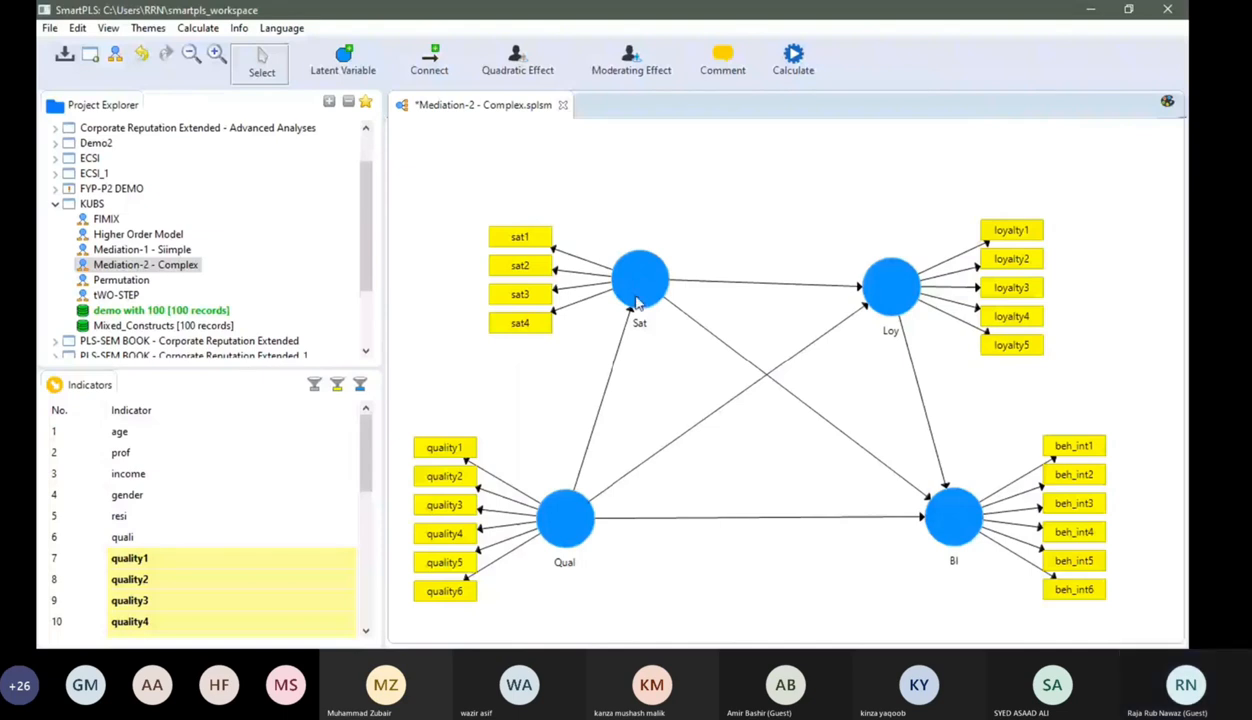
Step: Reposition the Loy construct so that it is level with Sat, and deselect it
click(884, 303)
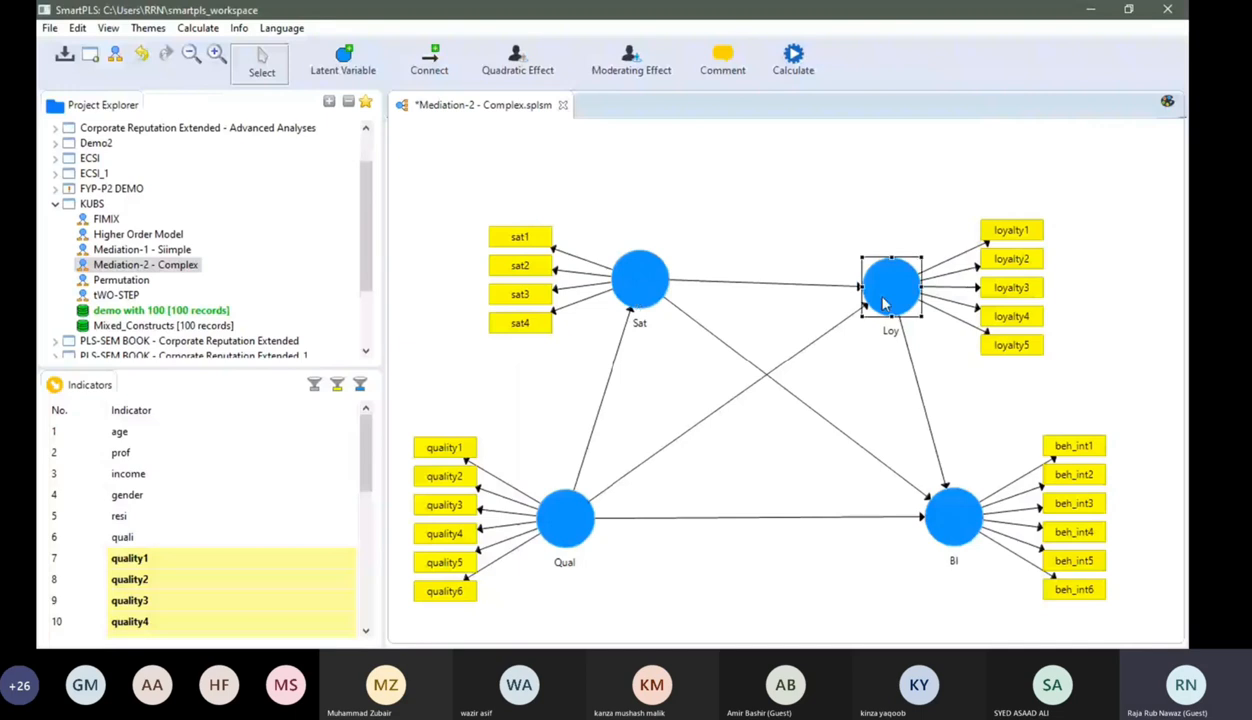
drag(884, 303, 879, 290)
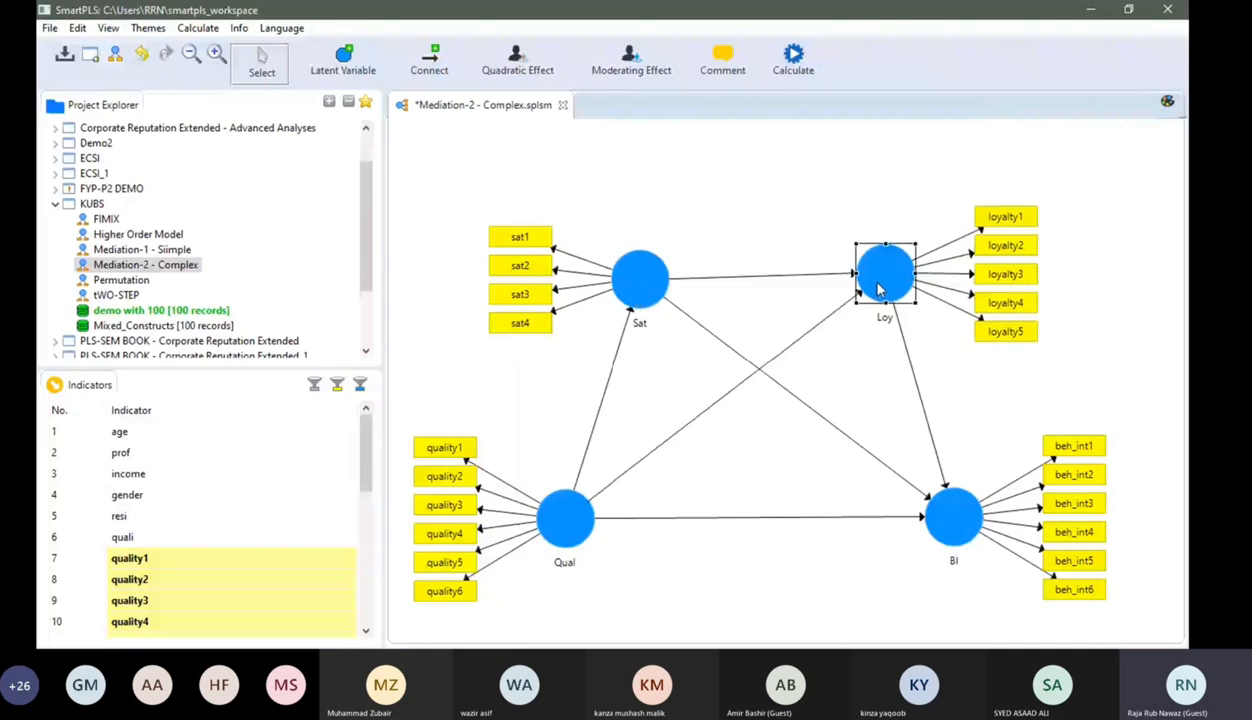
drag(879, 290, 884, 299)
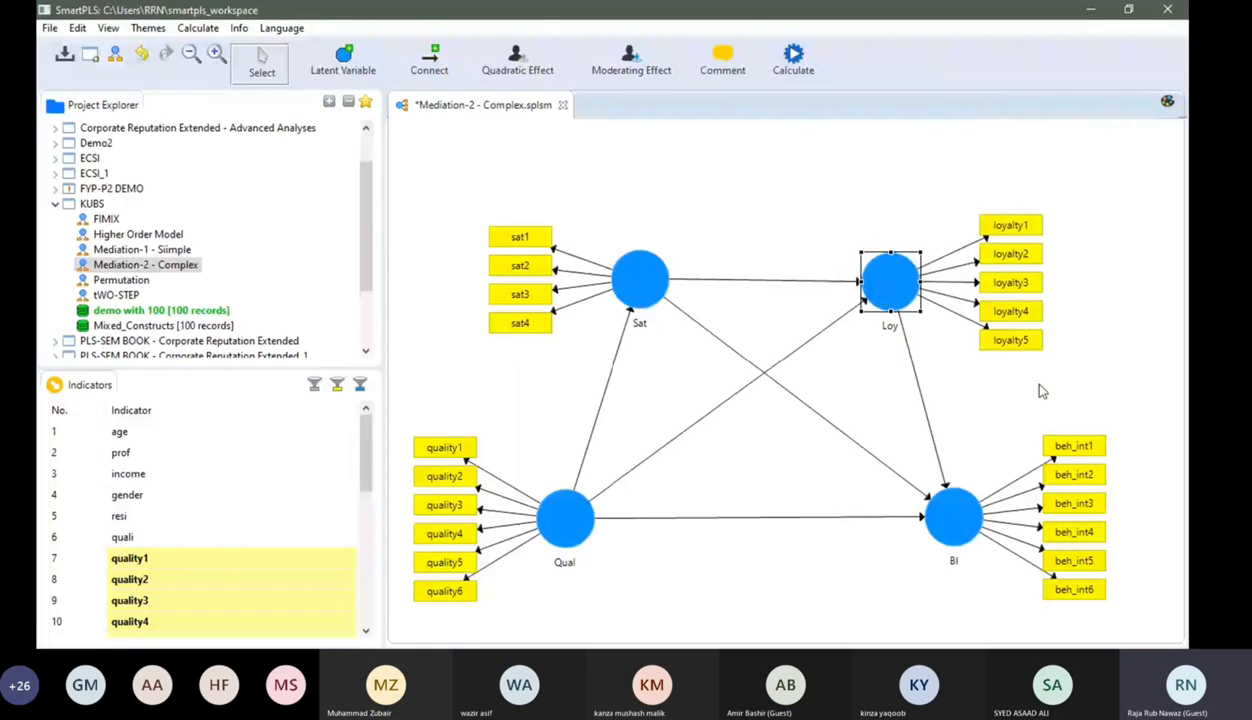
click(1040, 390)
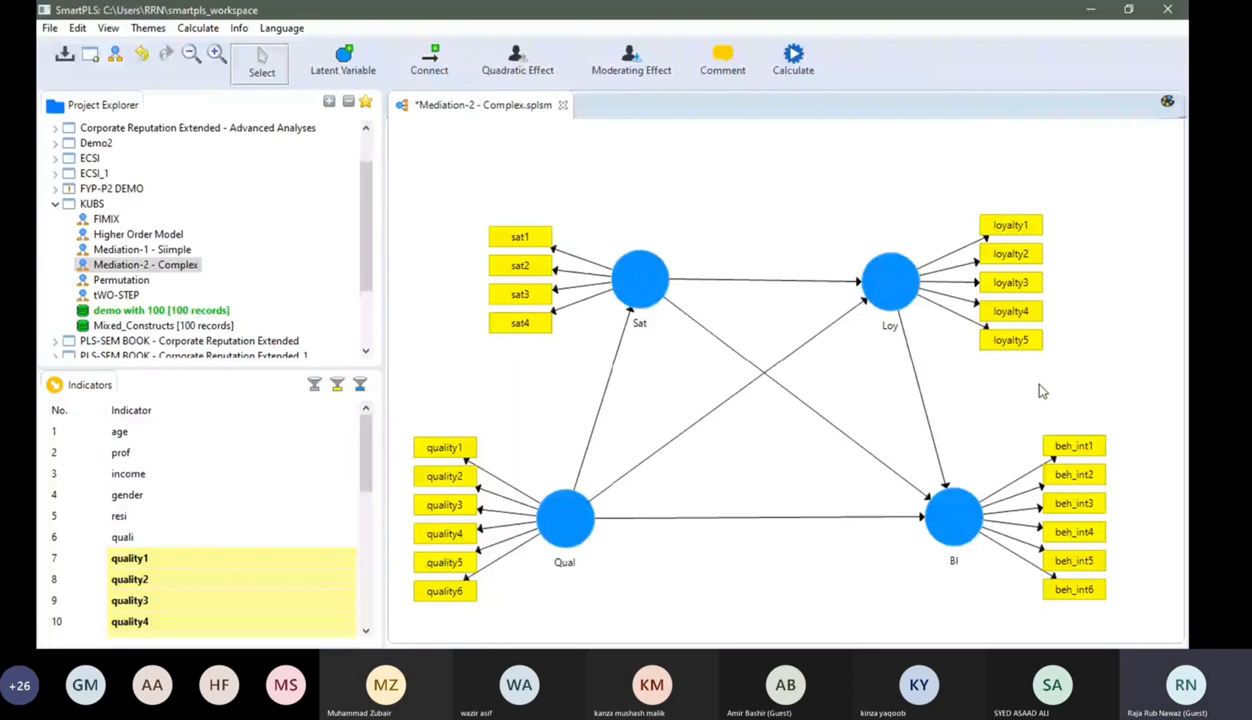
Step: Run Bootstrapping on the Mediation-2 - Complex model with the existing settings and open the full report
click(803, 73)
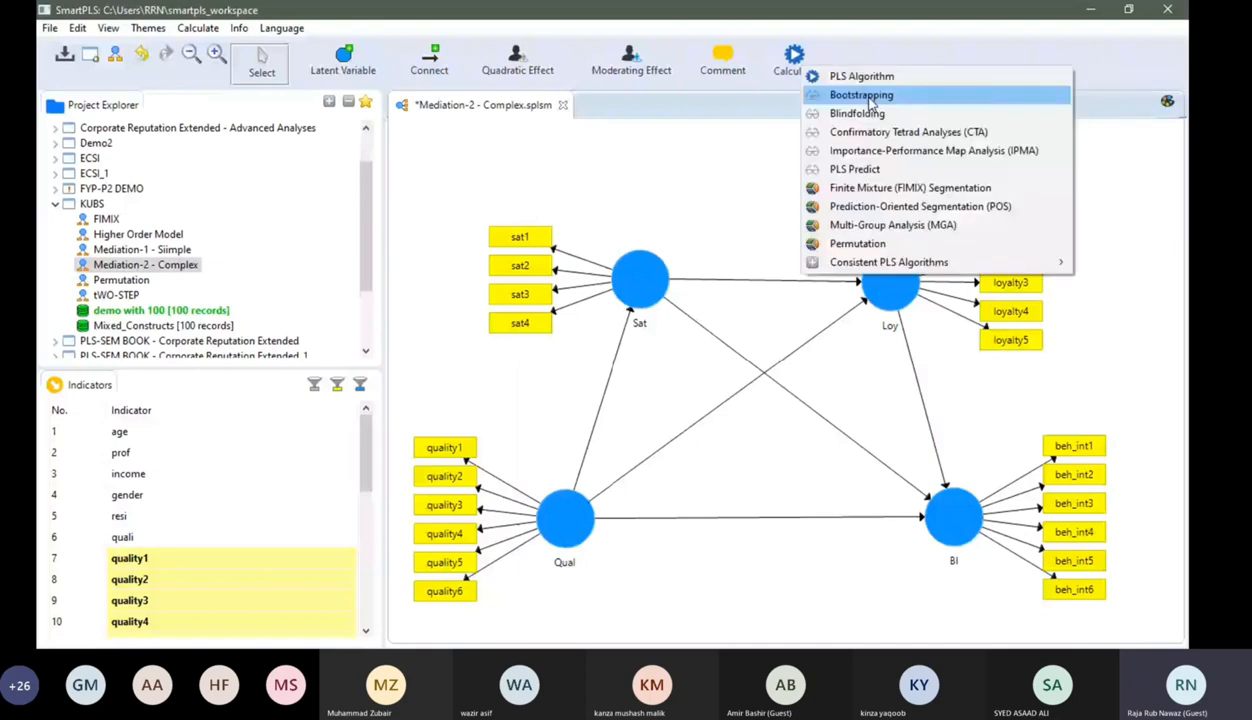
click(862, 96)
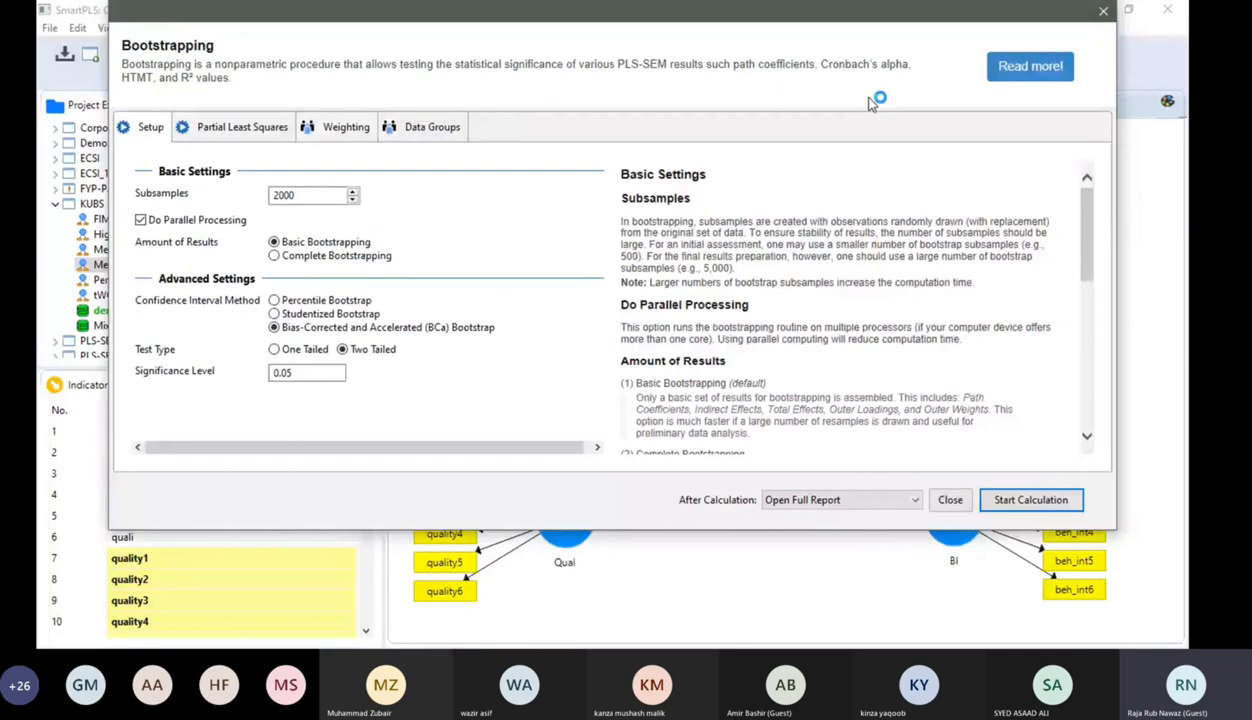
click(1035, 511)
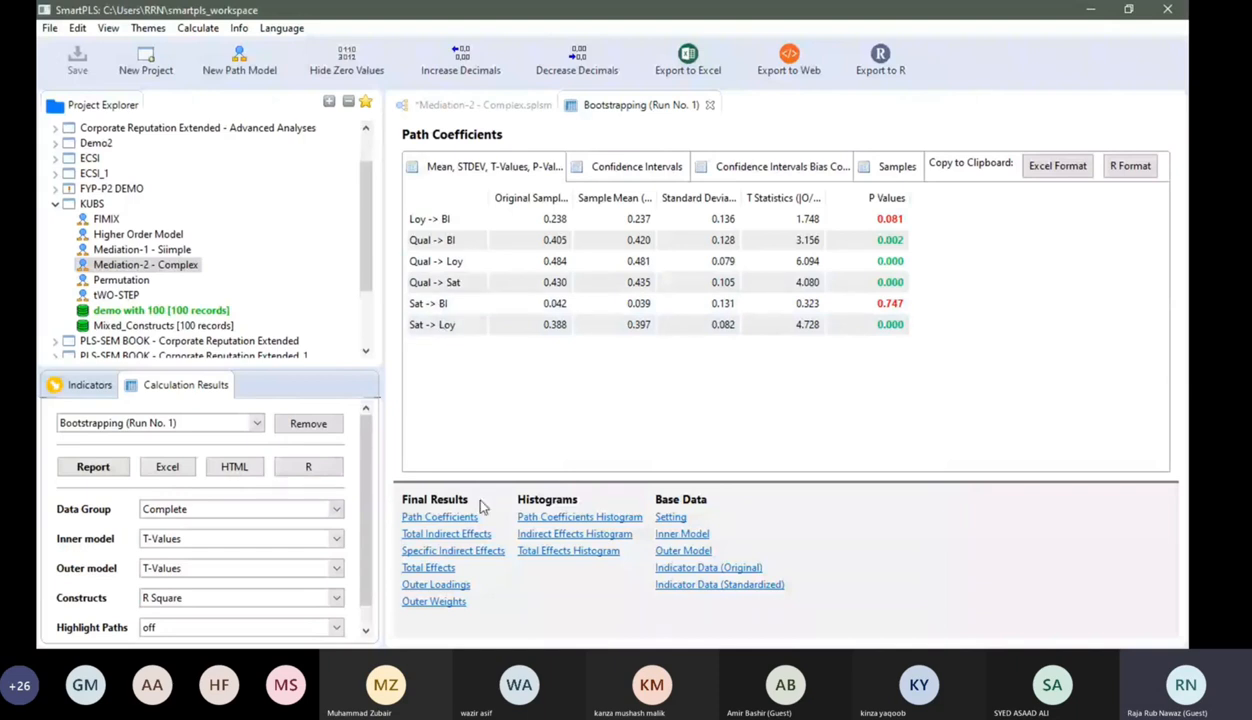
Step: Examine the total indirect effects in the bootstrapping report and compare them with the paths in the model
click(446, 534)
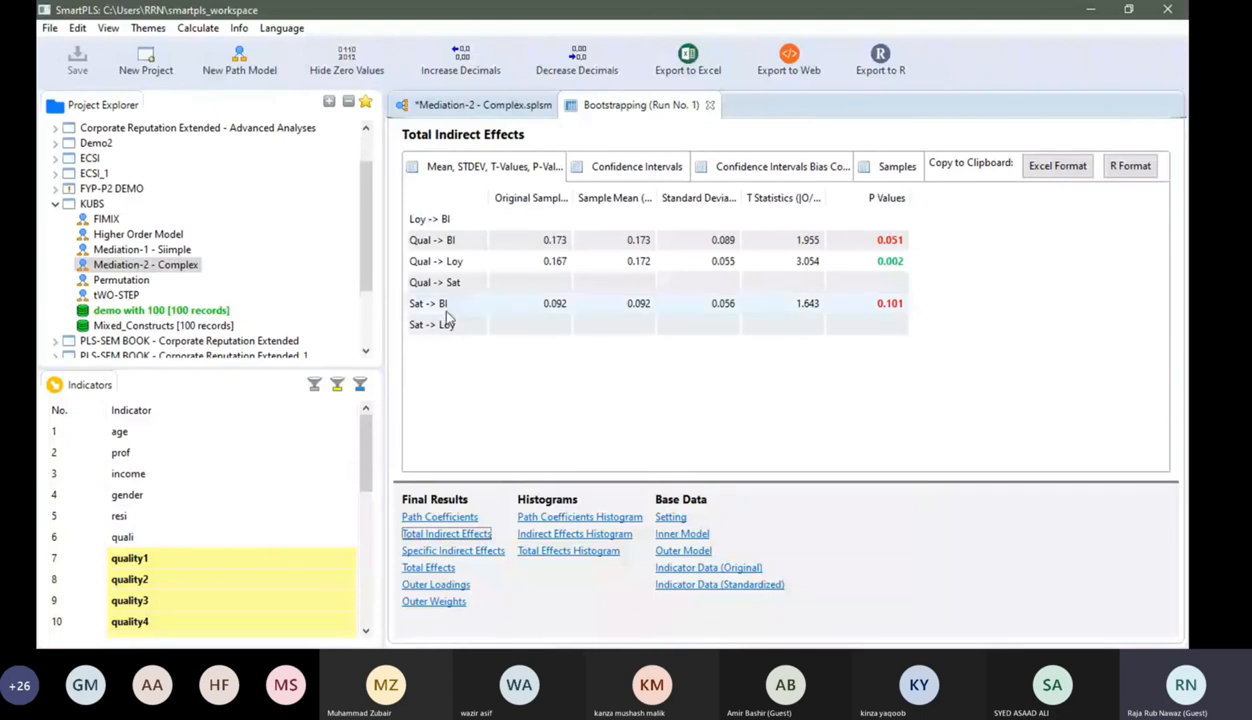
click(484, 105)
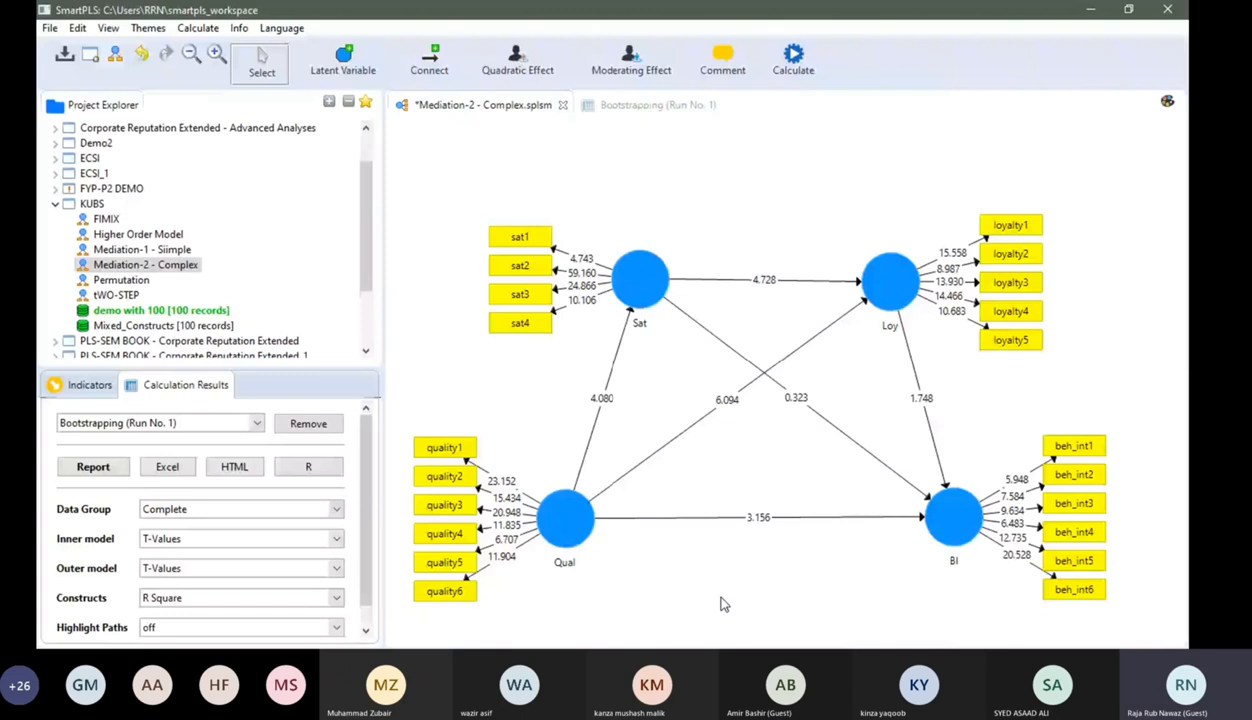
click(636, 106)
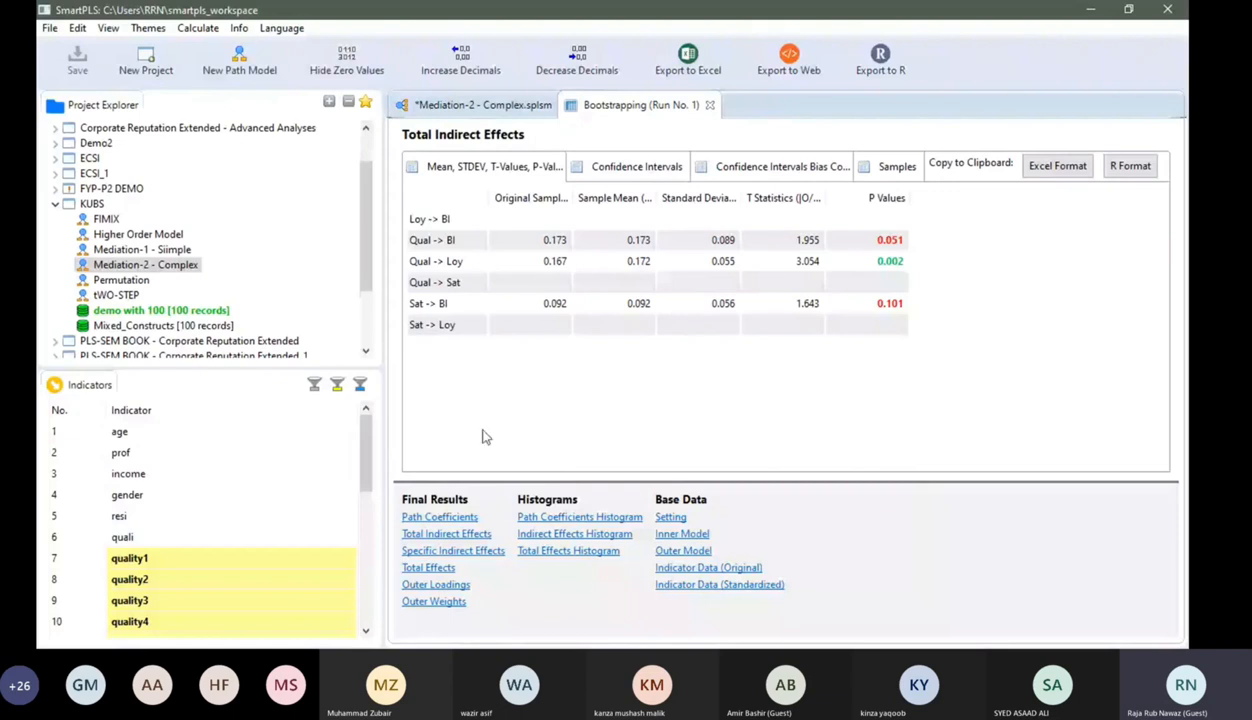
Step: Examine the specific indirect effects and their p-values, and trace each mediation path in the model
click(458, 553)
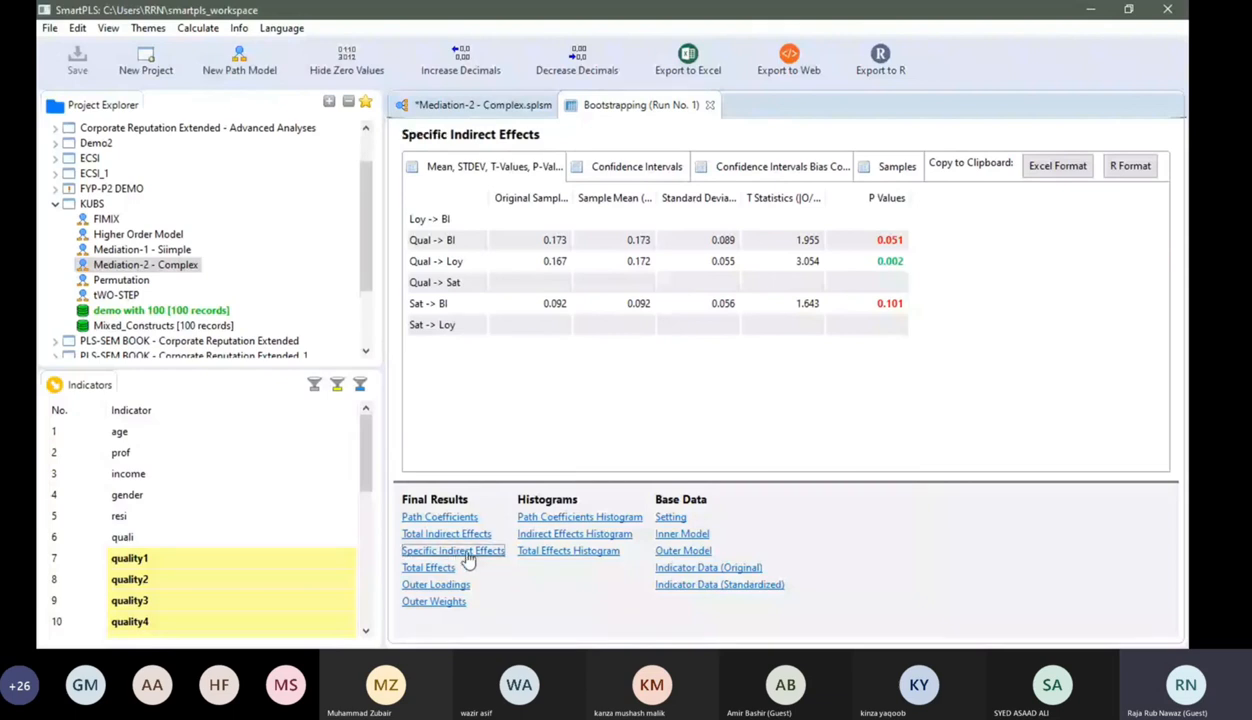
double_click(490, 203)
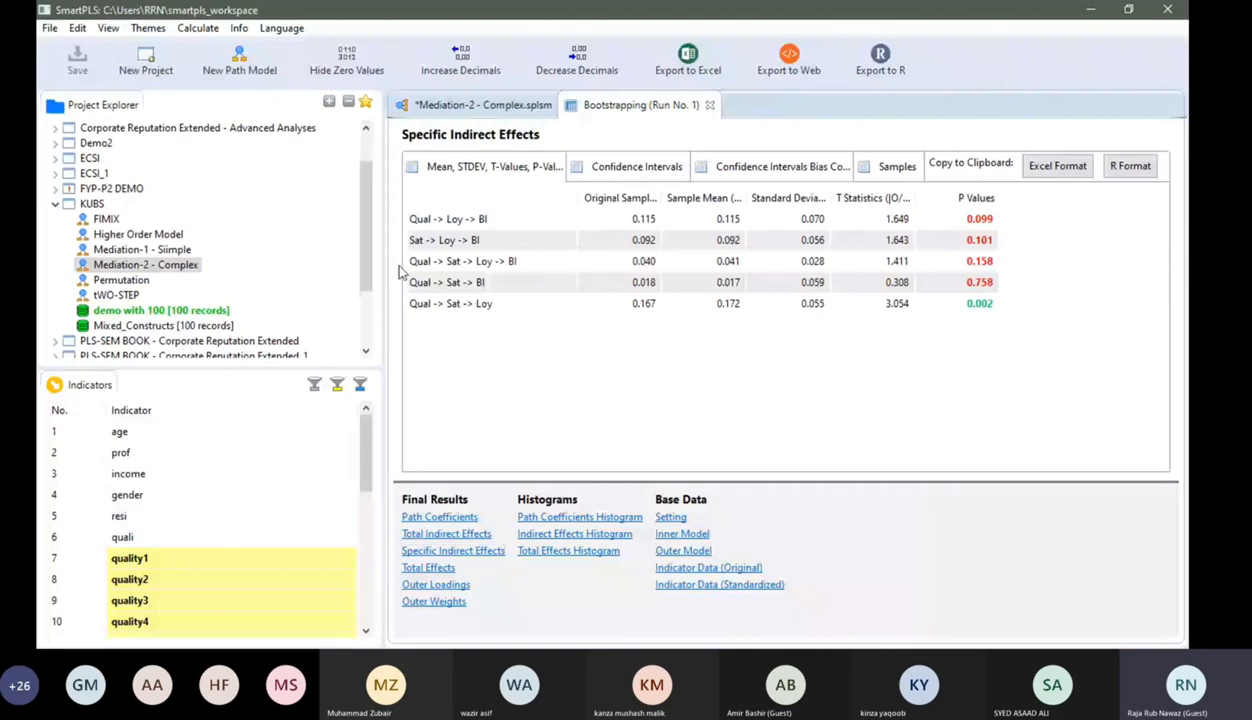
click(491, 107)
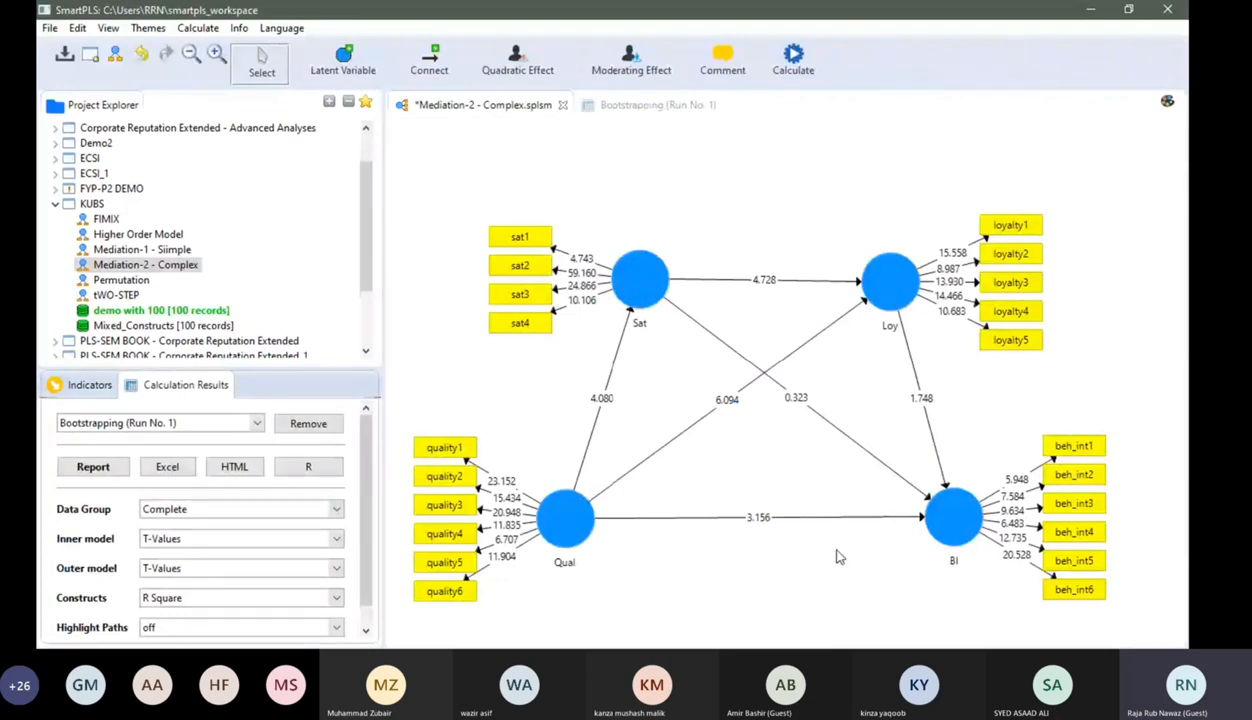
click(657, 106)
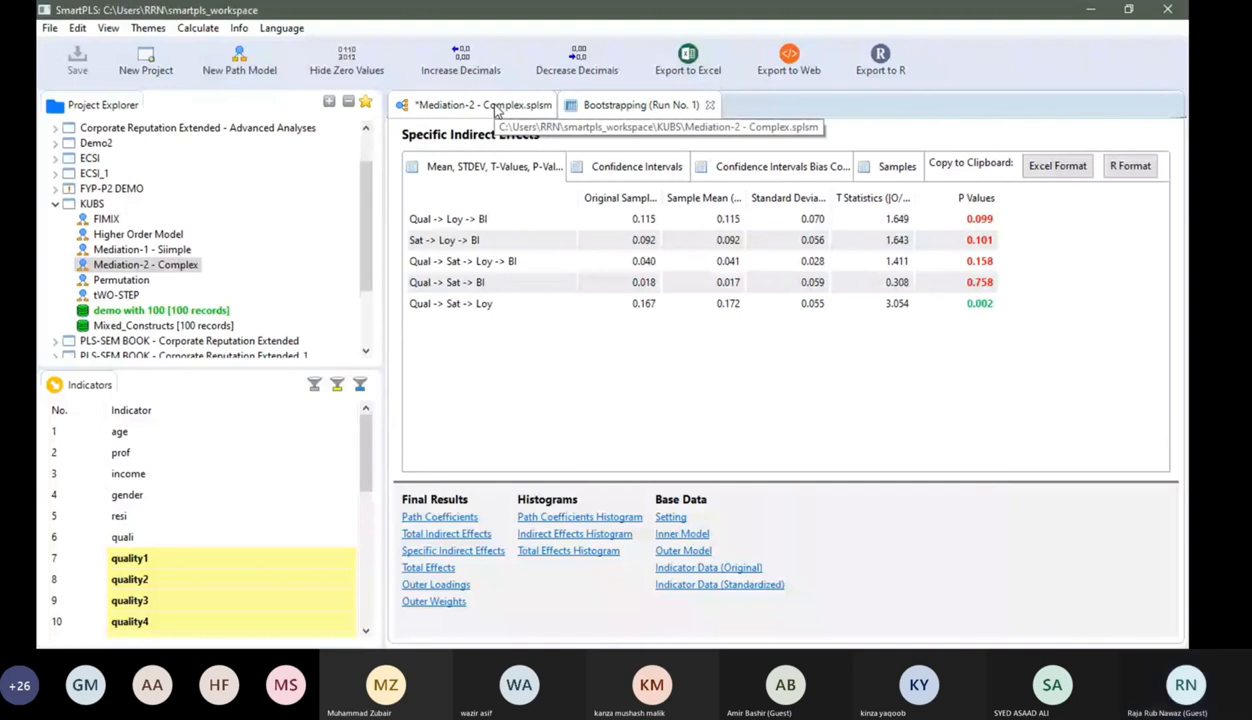
click(495, 108)
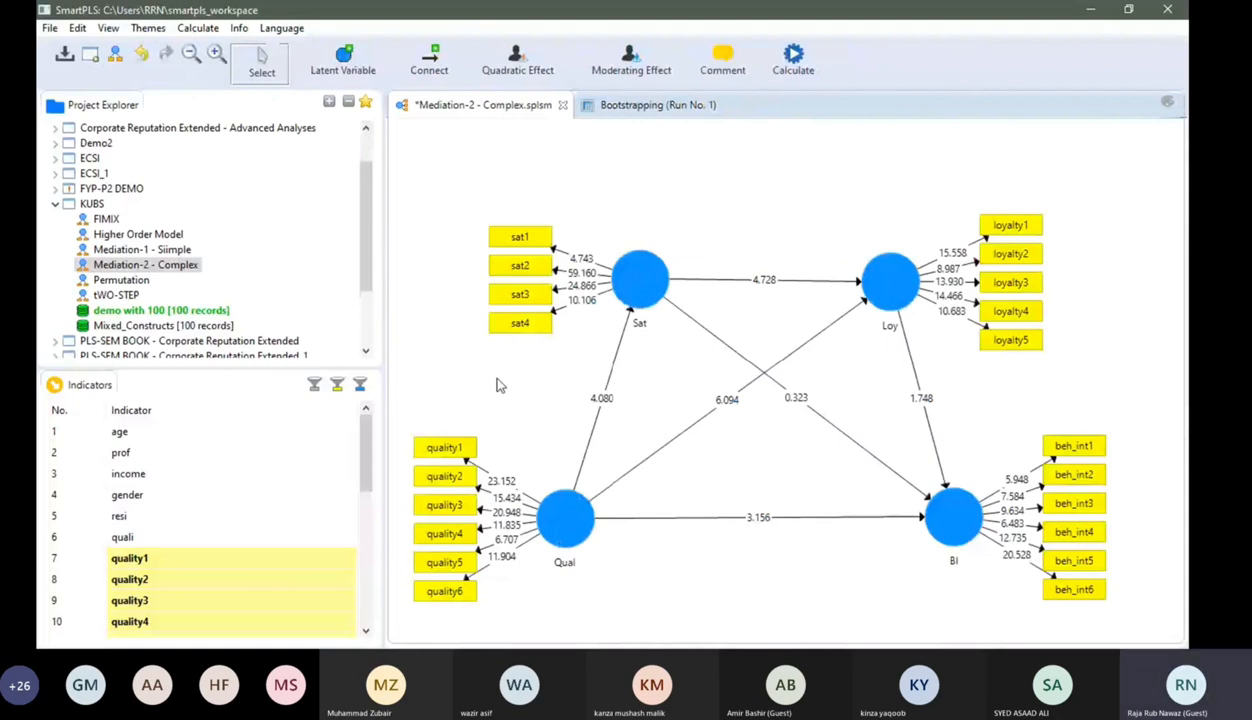
click(500, 385)
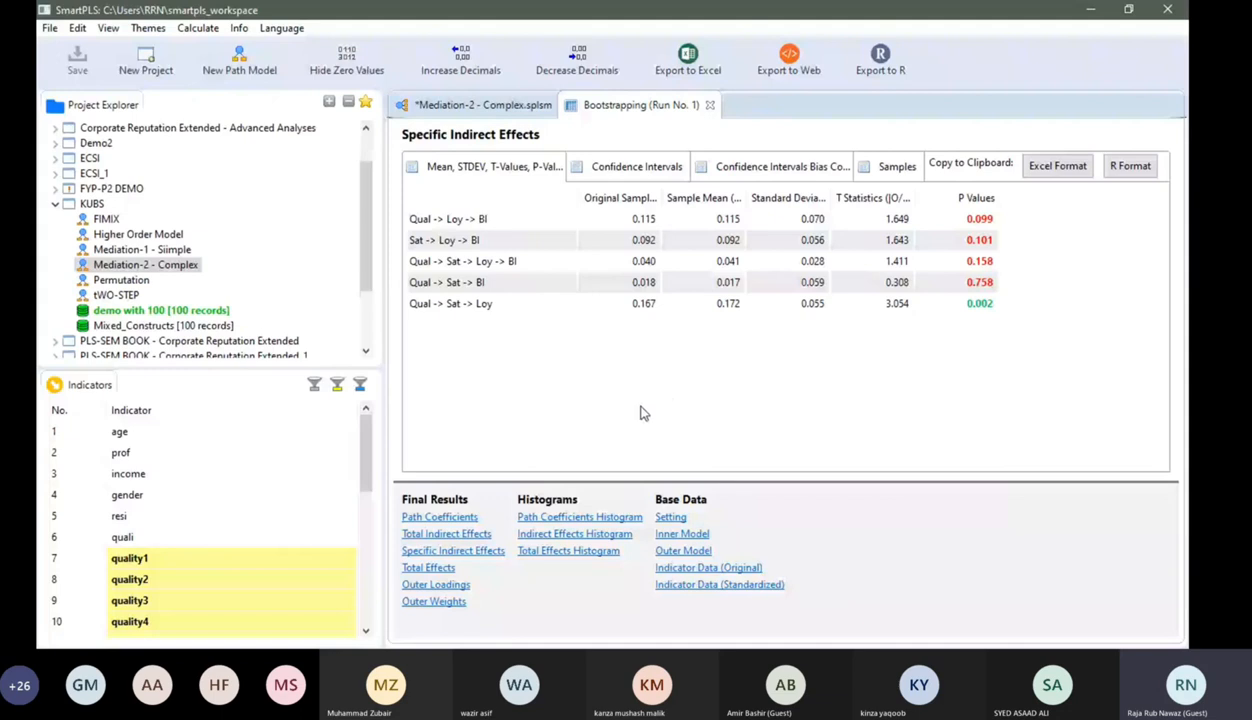
Step: Highlight the paths of the Mediation-2 - Complex model using relative values
click(498, 106)
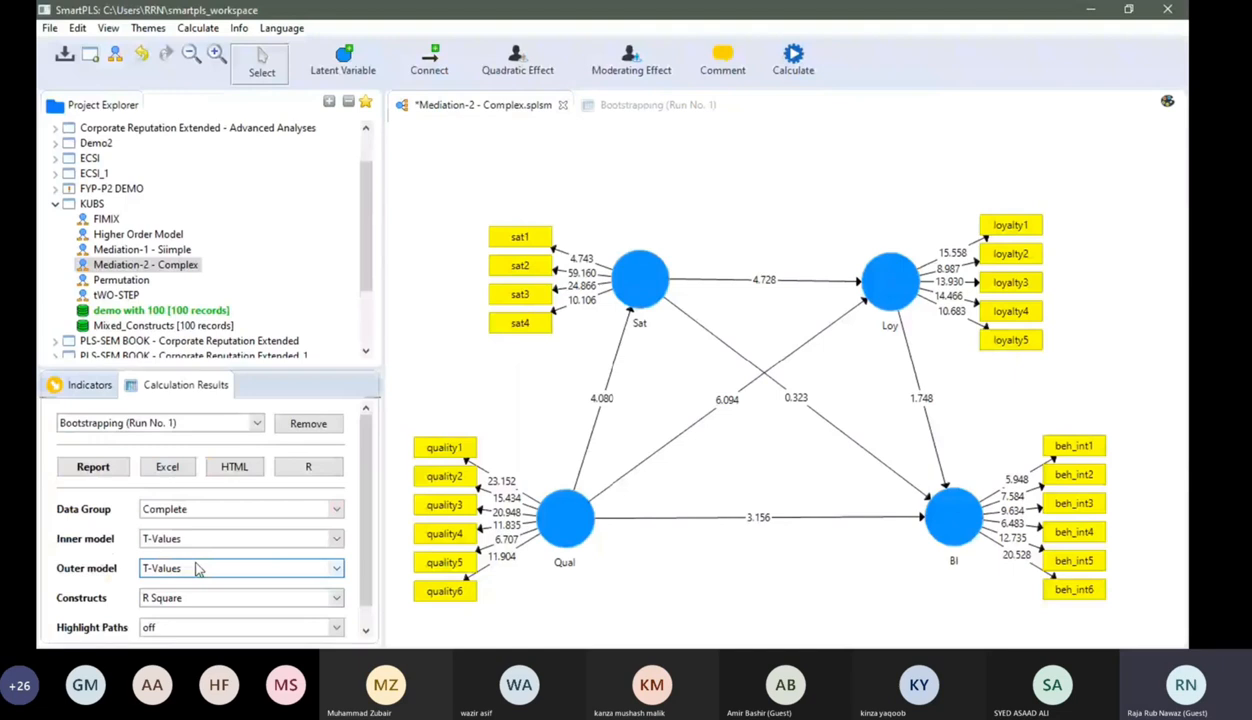
click(336, 628)
click(251, 608)
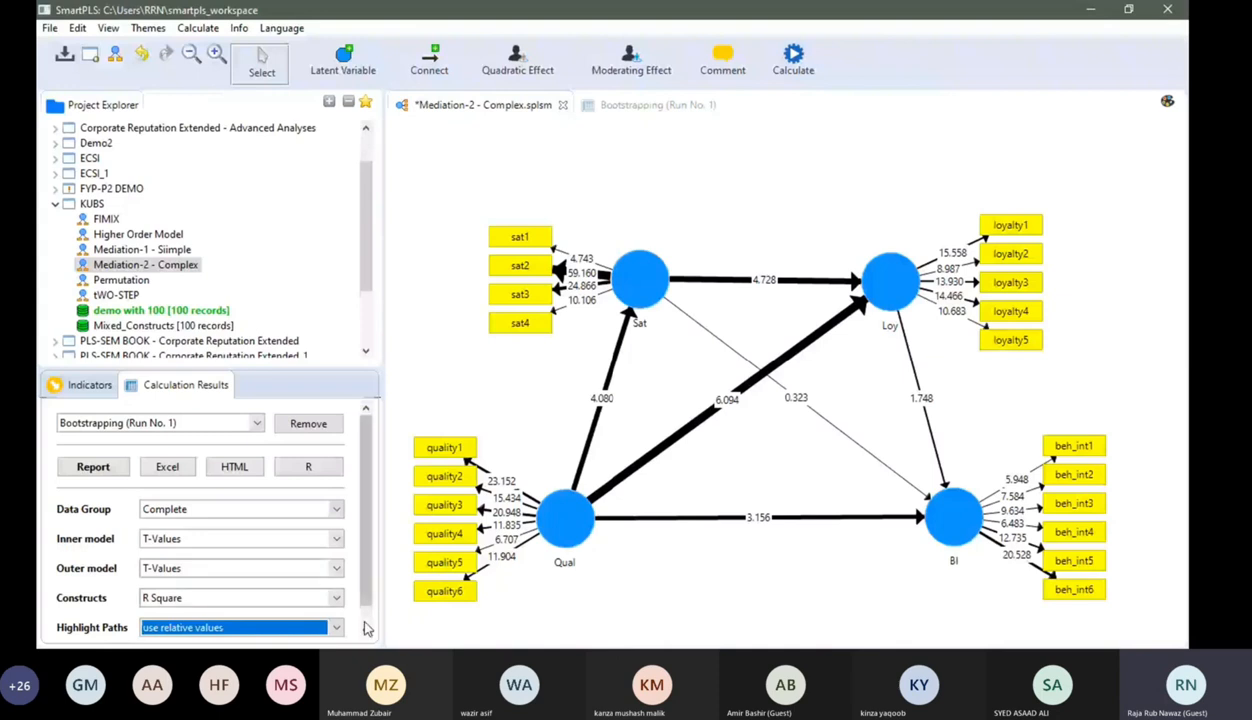
scroll(365, 628, down, 1)
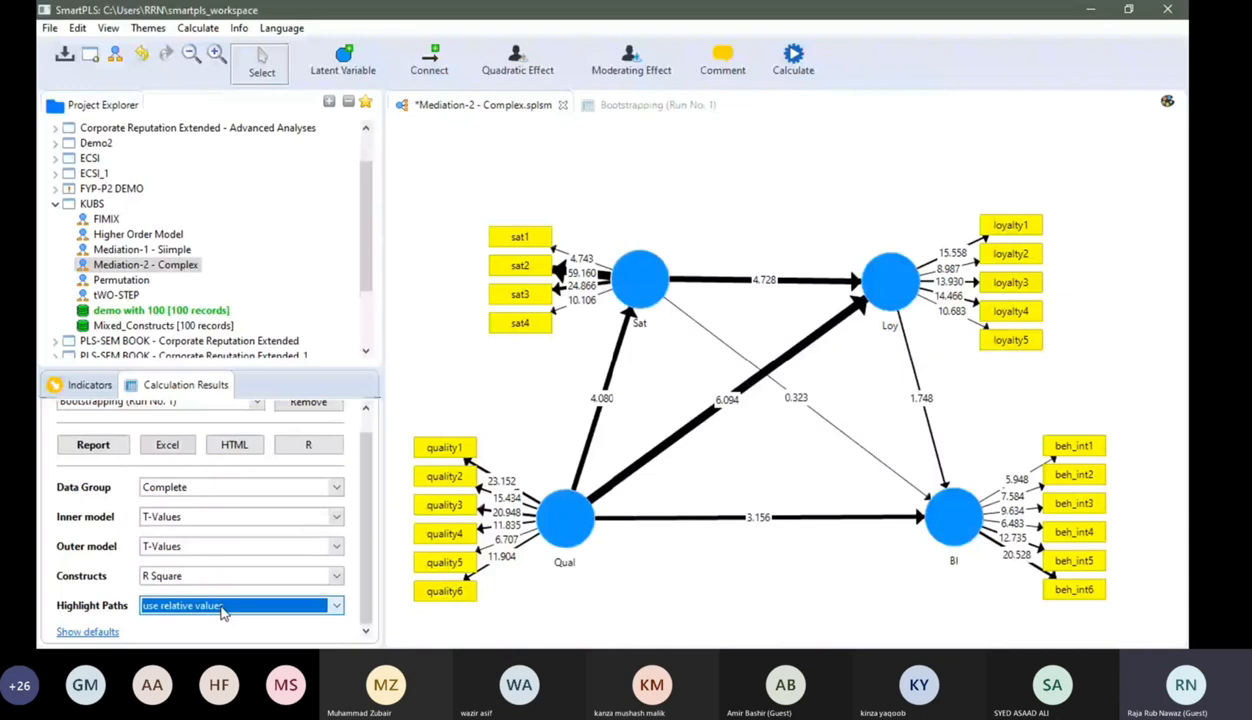